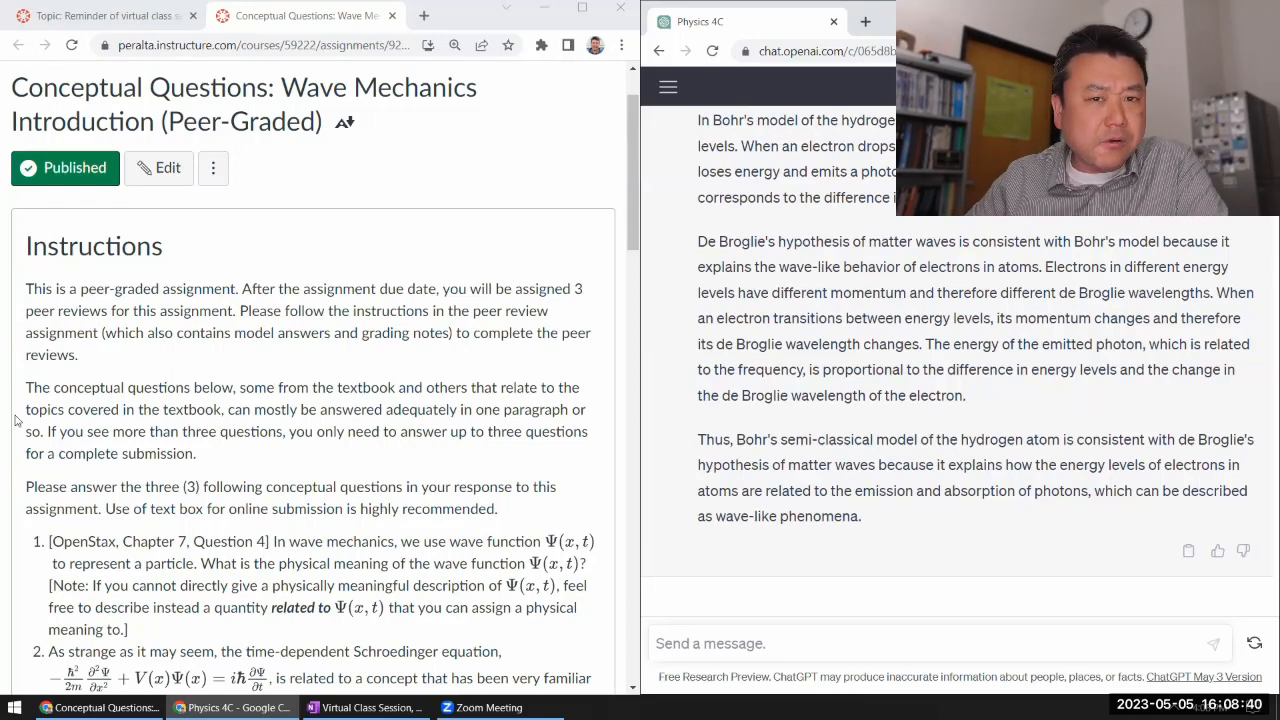
pyautogui.scroll(-4, 242, 300)
pyautogui.scroll(-4, 242, 300)
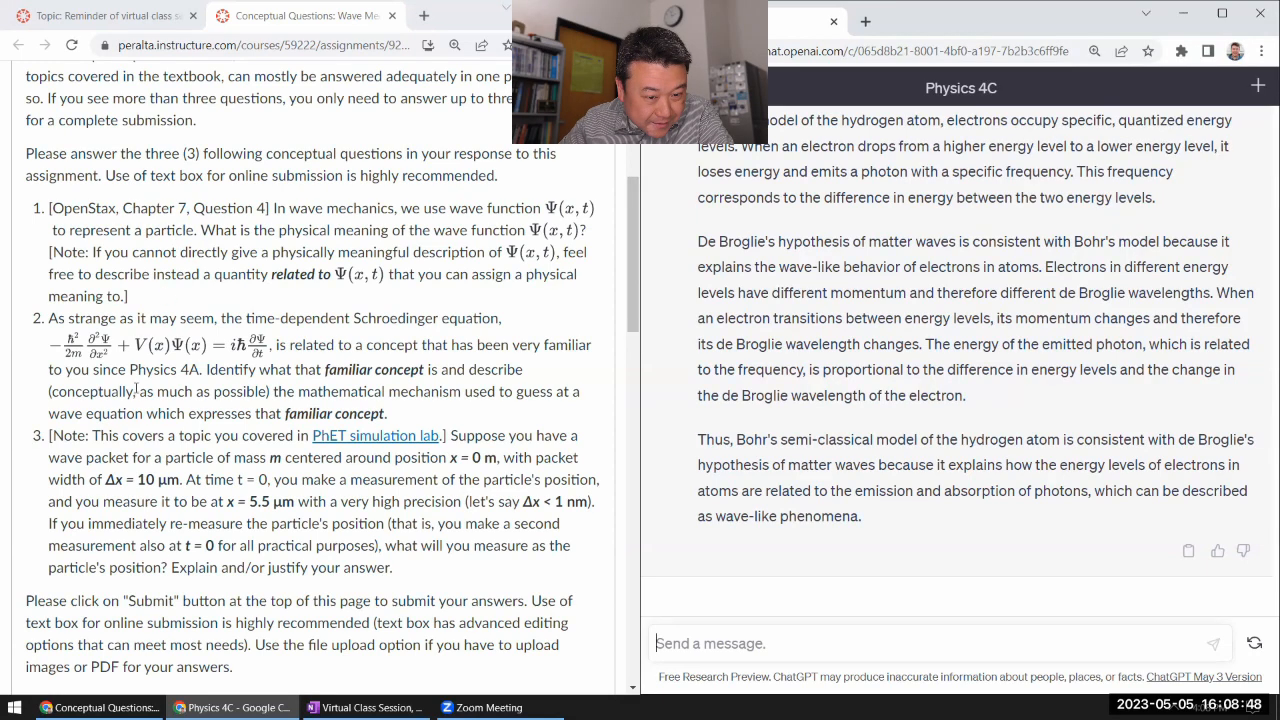
pyautogui.scroll(-1, 138, 390)
pyautogui.scroll(1, 150, 300)
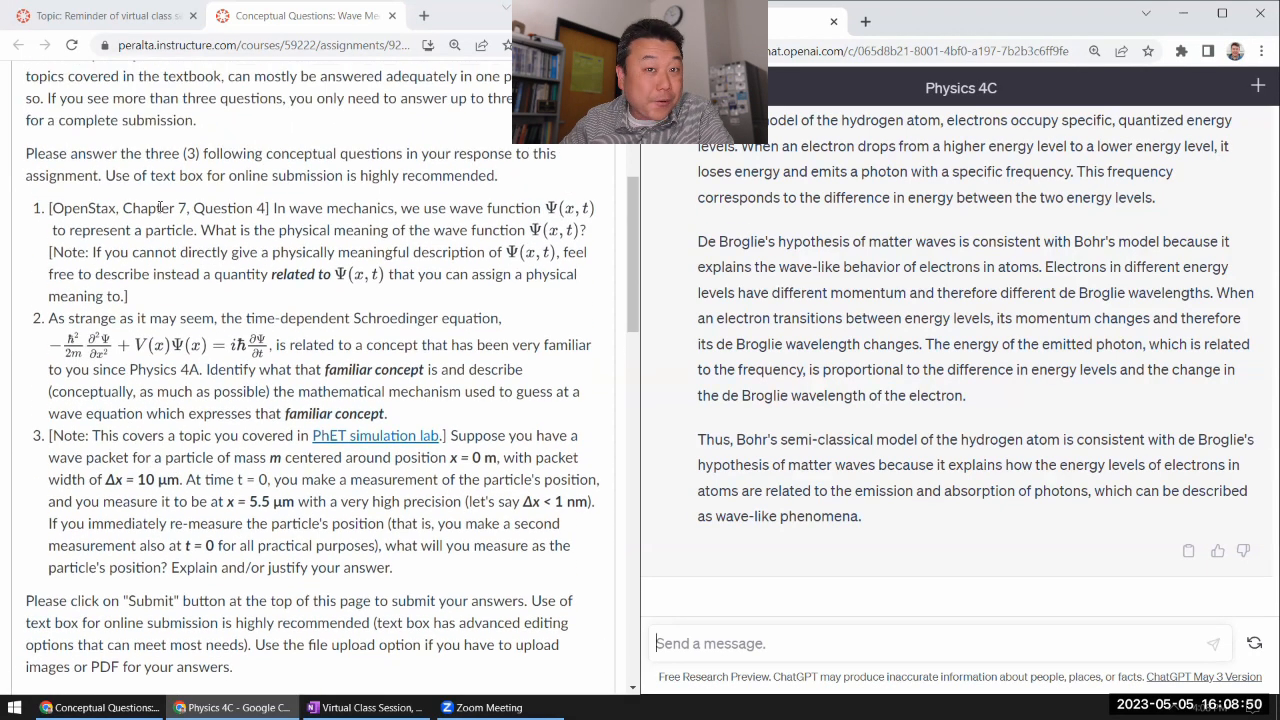
# Select question 1's full text, from 'In wave mechanics' to 'meaning to.]', on the Canvas page
pyautogui.moveTo(272, 208); pyautogui.dragTo(297, 297)
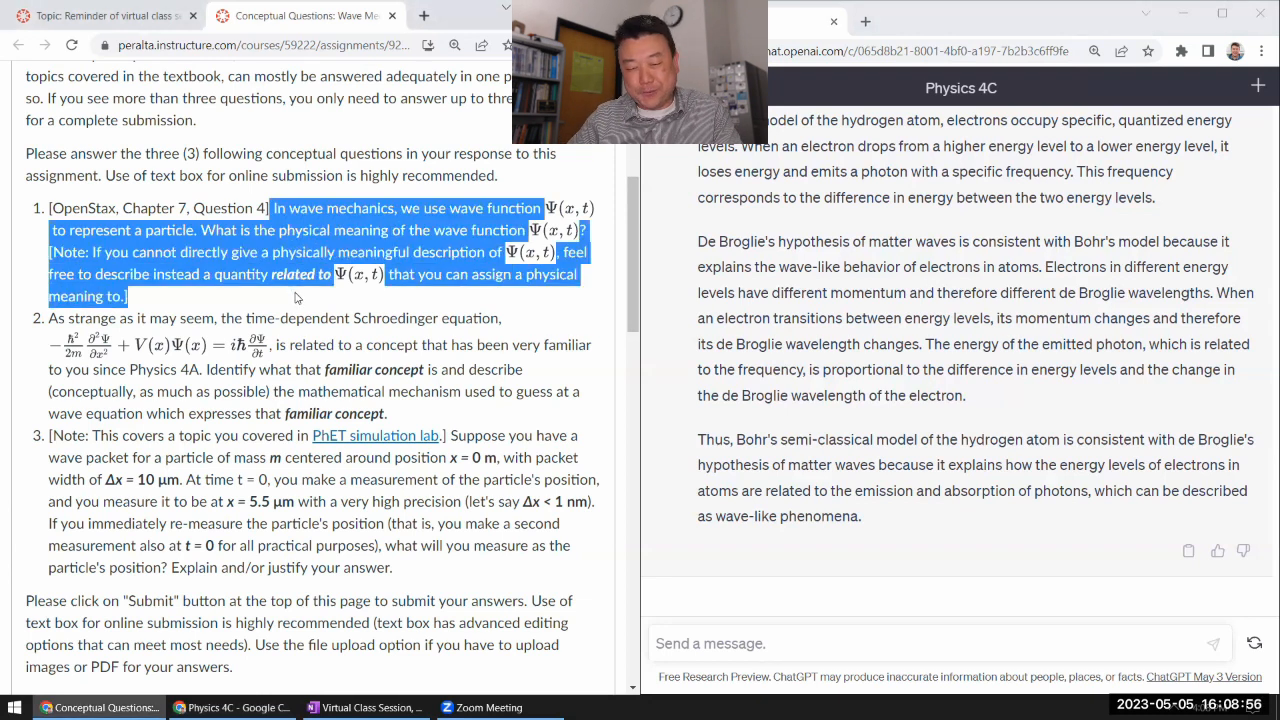
# Paste question 1 into the ChatGPT message box and remove the stray leading space
pyautogui.click(737, 643)
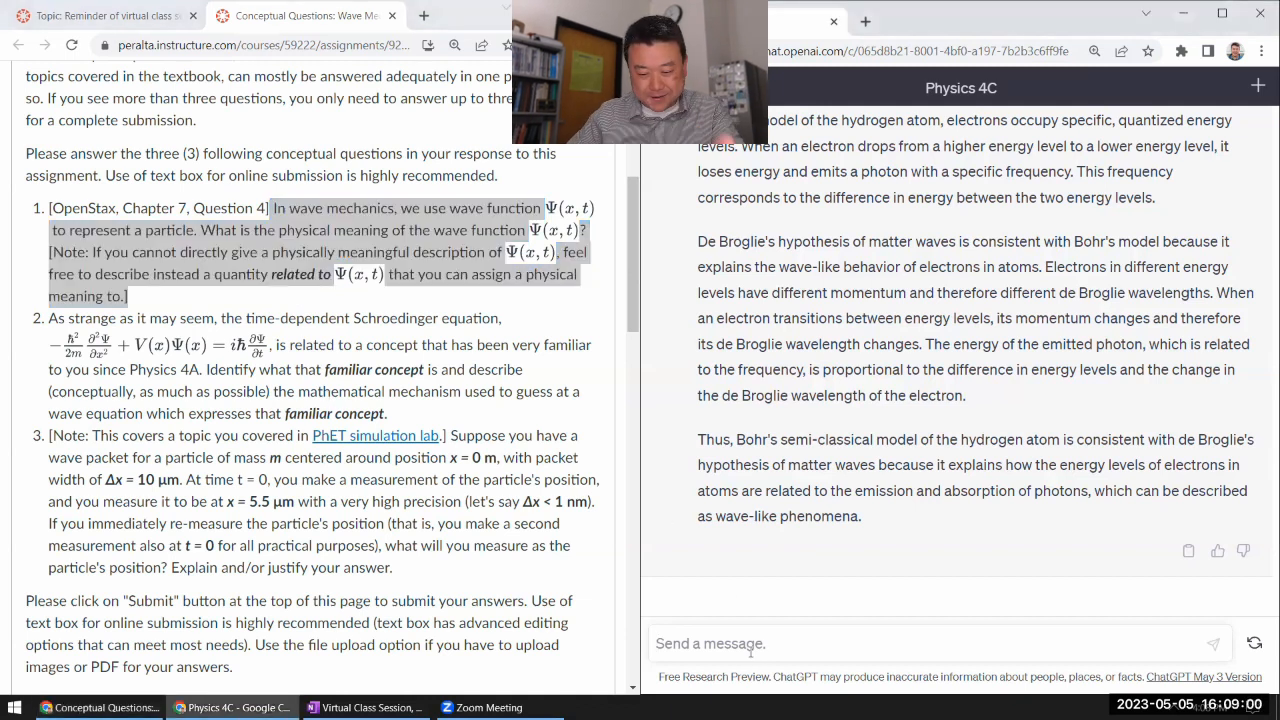
pyautogui.write('In wave mechanics, we use wave function to represent a particle. What is the physical meaning of the wave function ? [Note: If you cannot directly give a physically meaningful description of , feel free to describe instead a quantity related to that you can assign a physical meaning to.]')
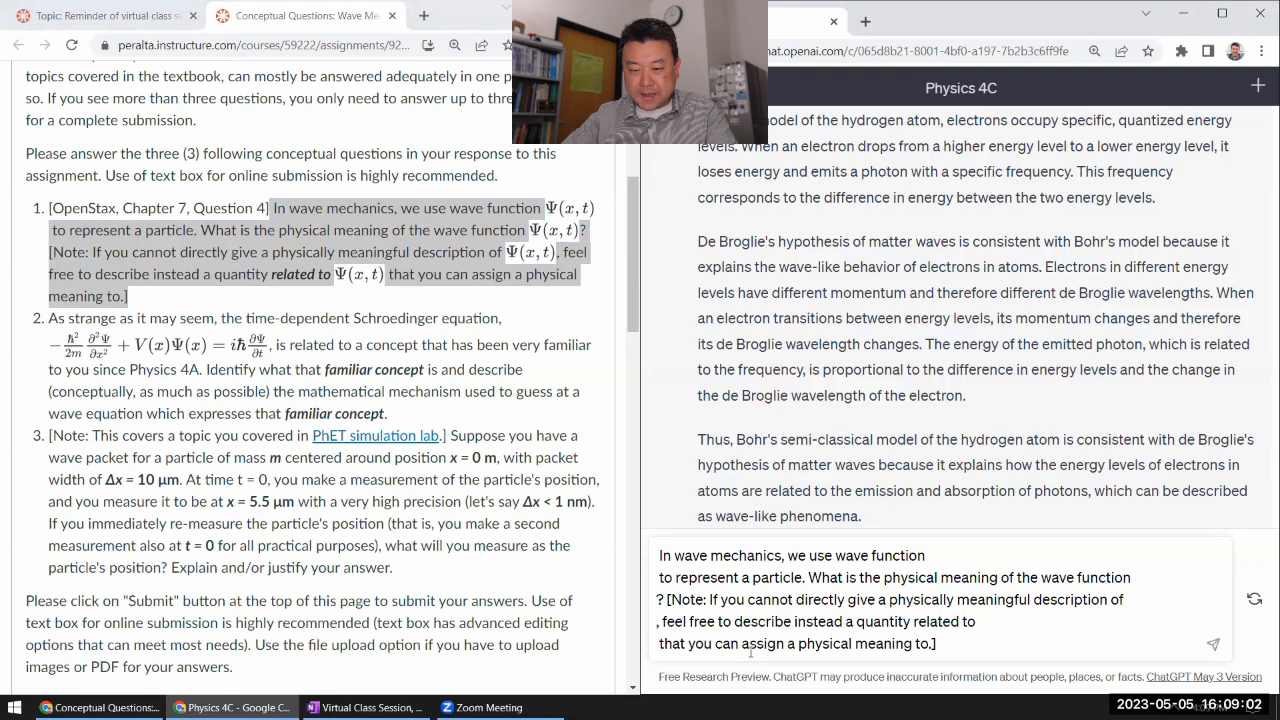
pyautogui.press('BackSpace')
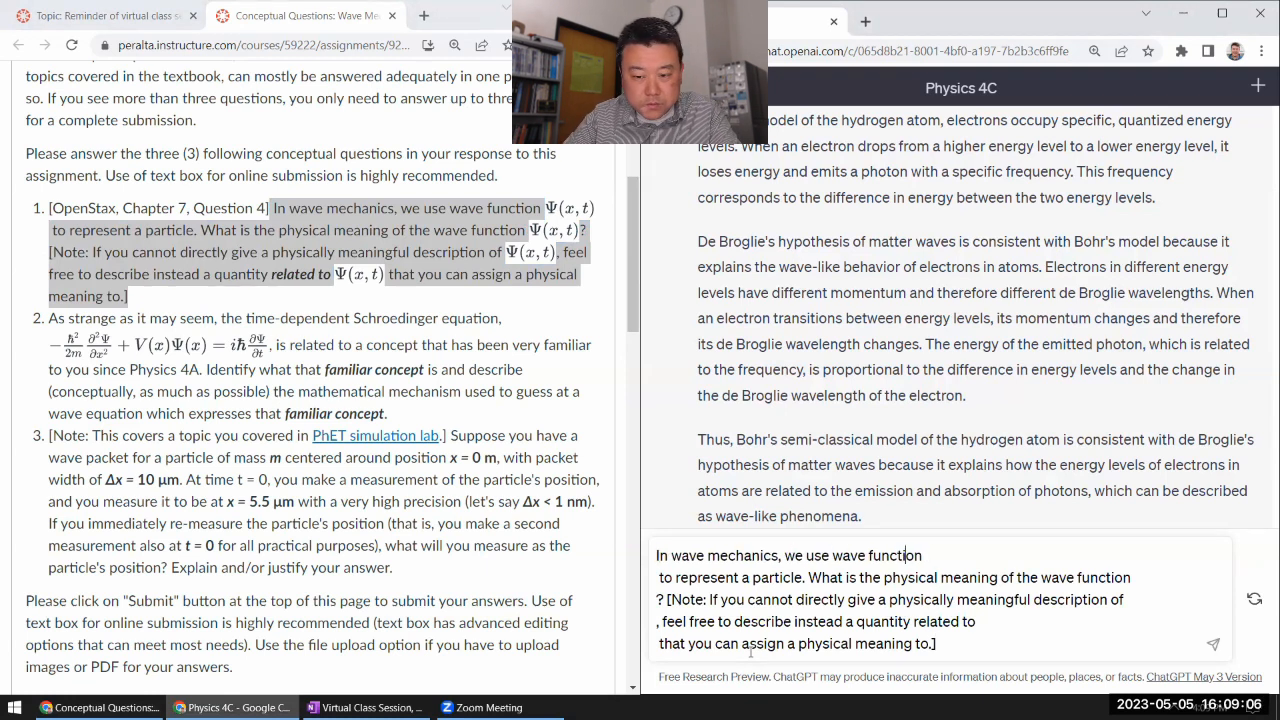
pyautogui.press('End')
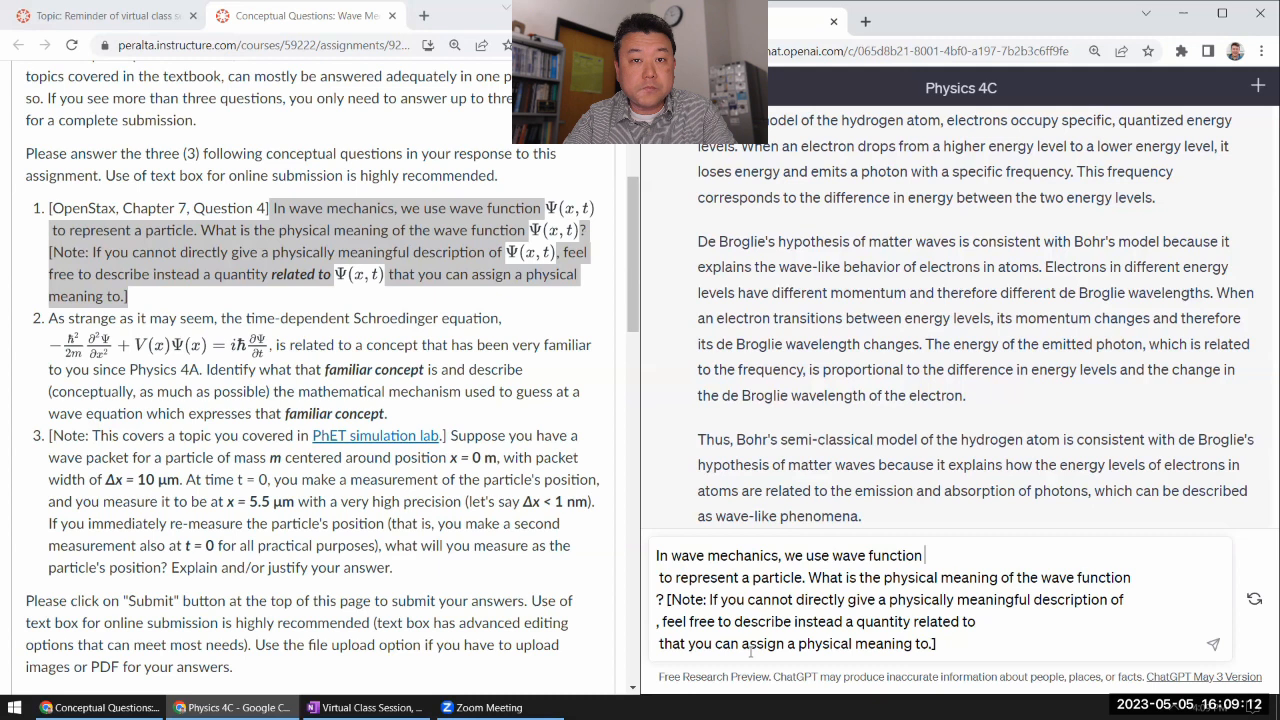
pyautogui.write('Psi(x,t)')
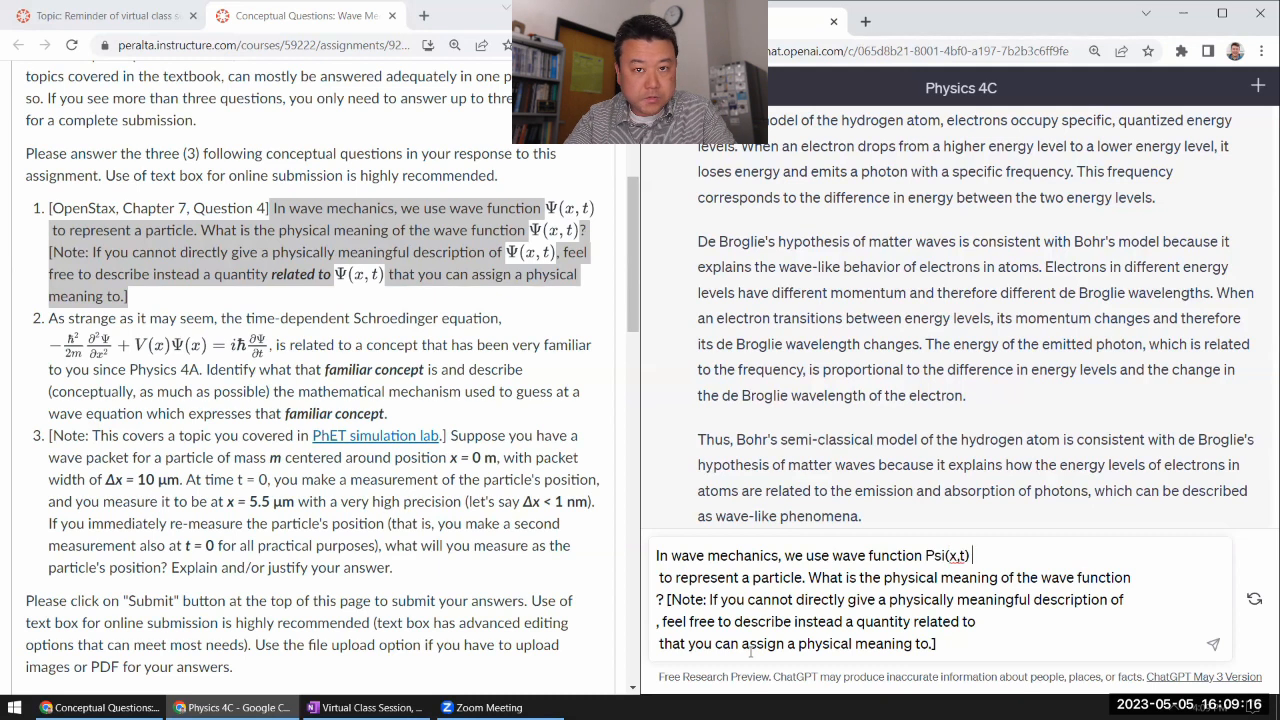
# Join the question's broken lines into one paragraph with Psi(x,t) where the symbol was lost
pyautogui.press('Delete')
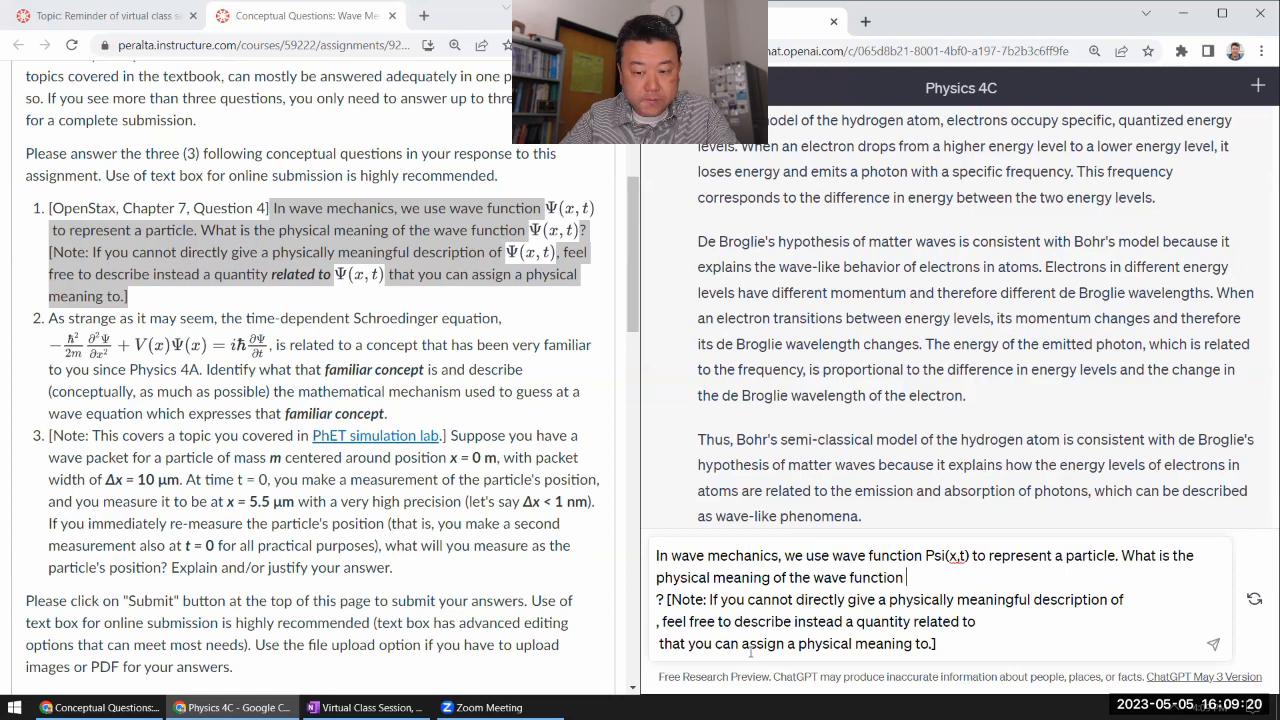
pyautogui.write('Psi(x,t)')
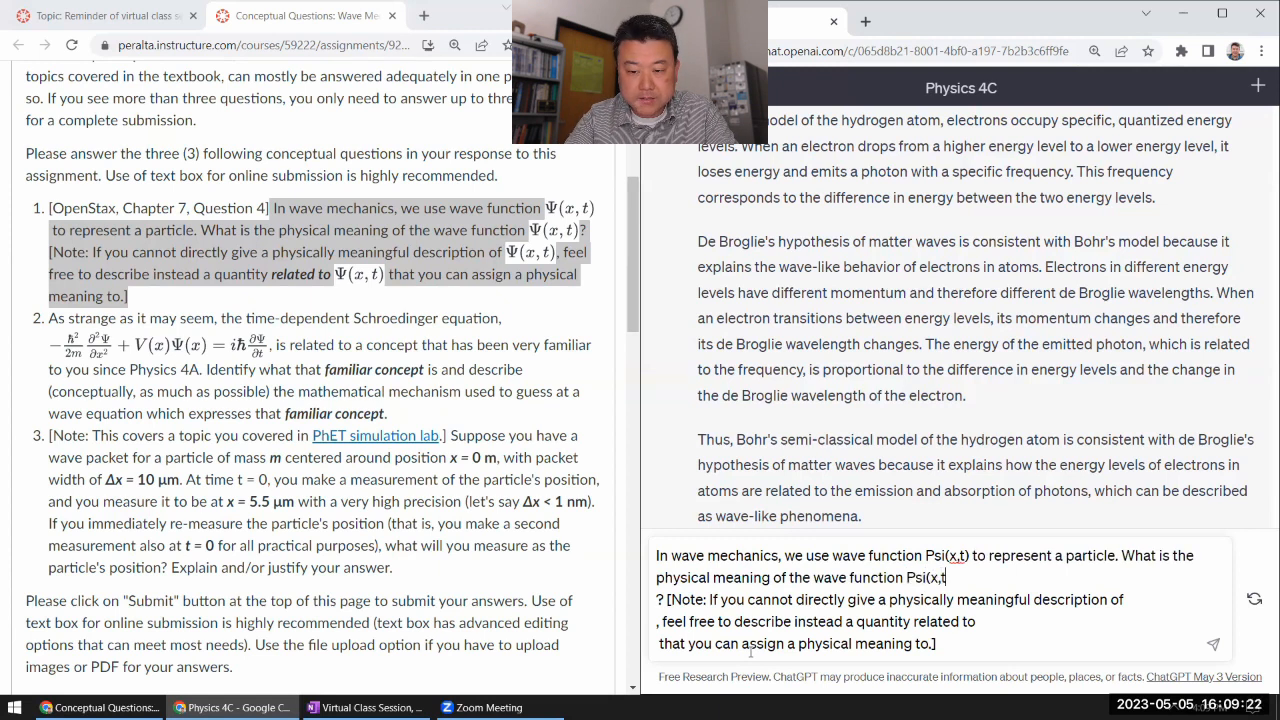
pyautogui.press('Delete')
pyautogui.write(')? [Note: If you cannot directly give a')
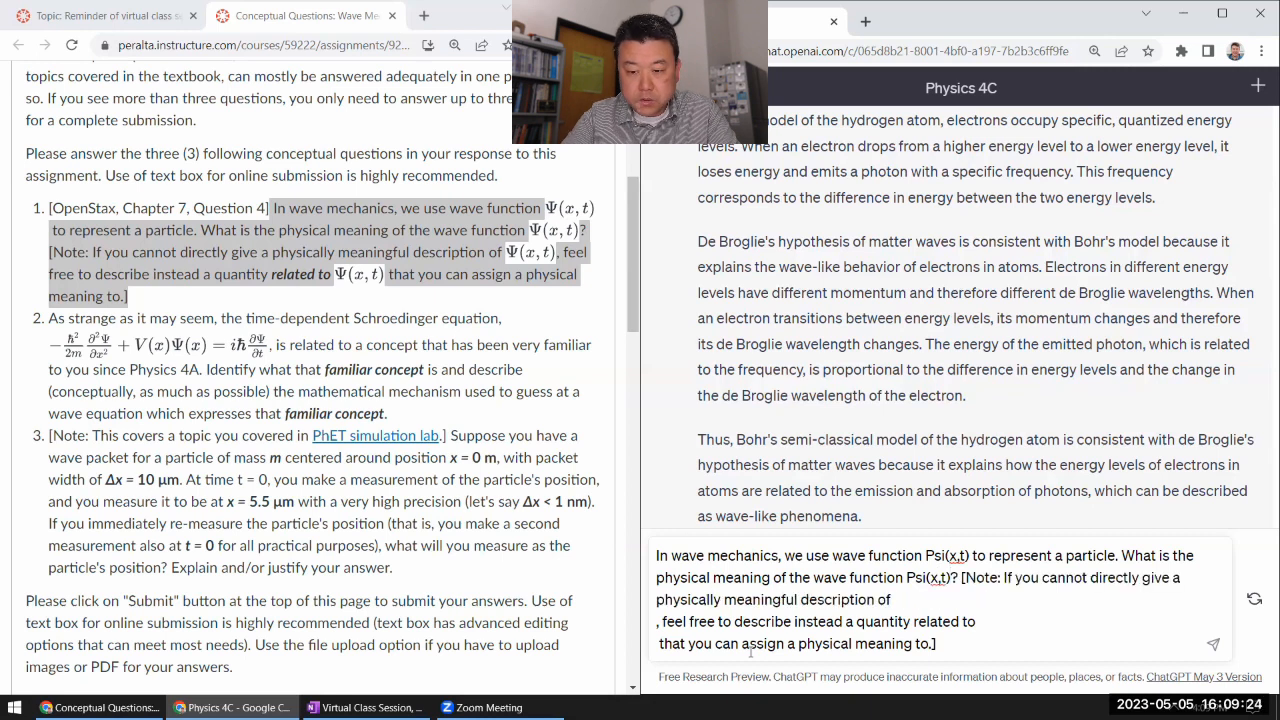
pyautogui.press('Delete')
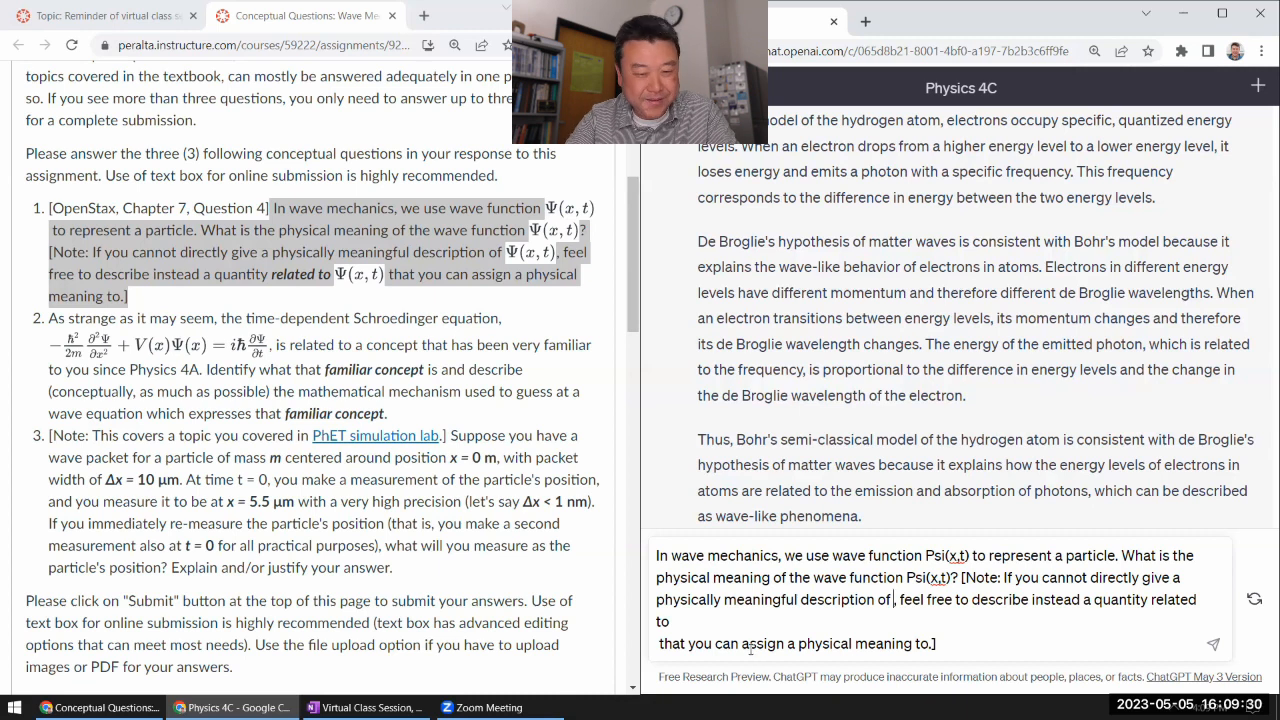
pyautogui.write('Psi(x,t)')
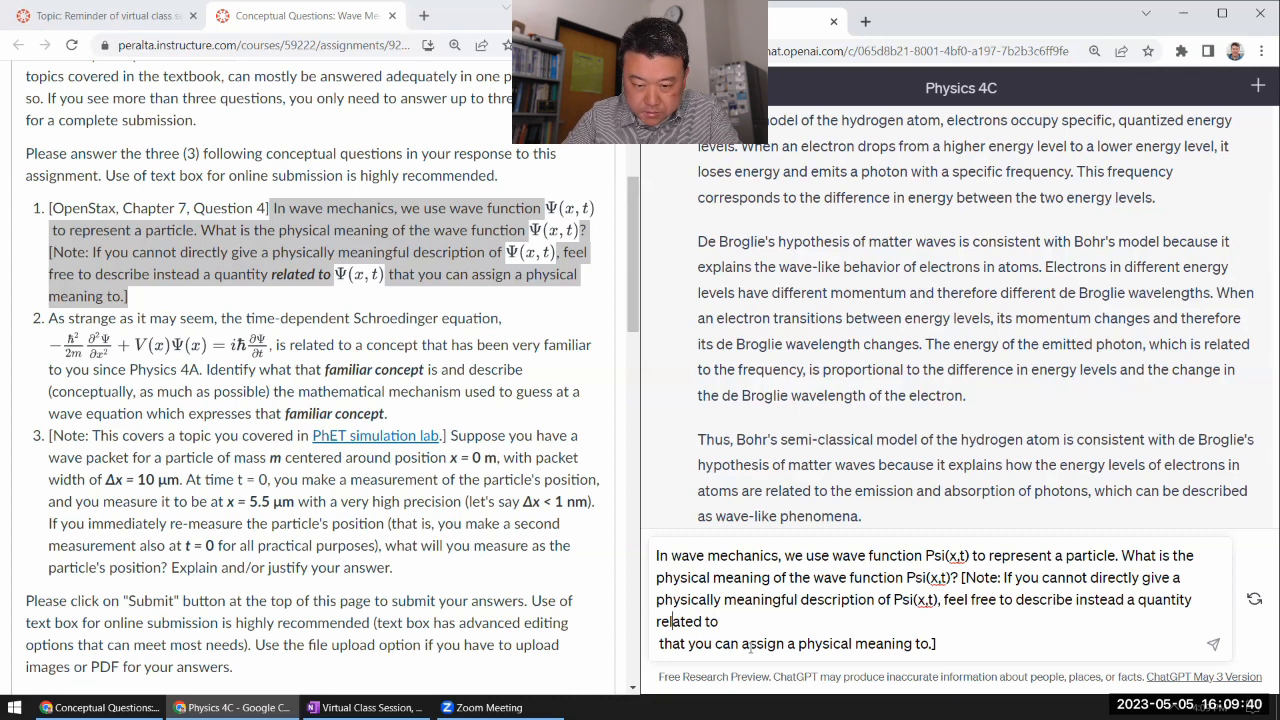
pyautogui.write('*')
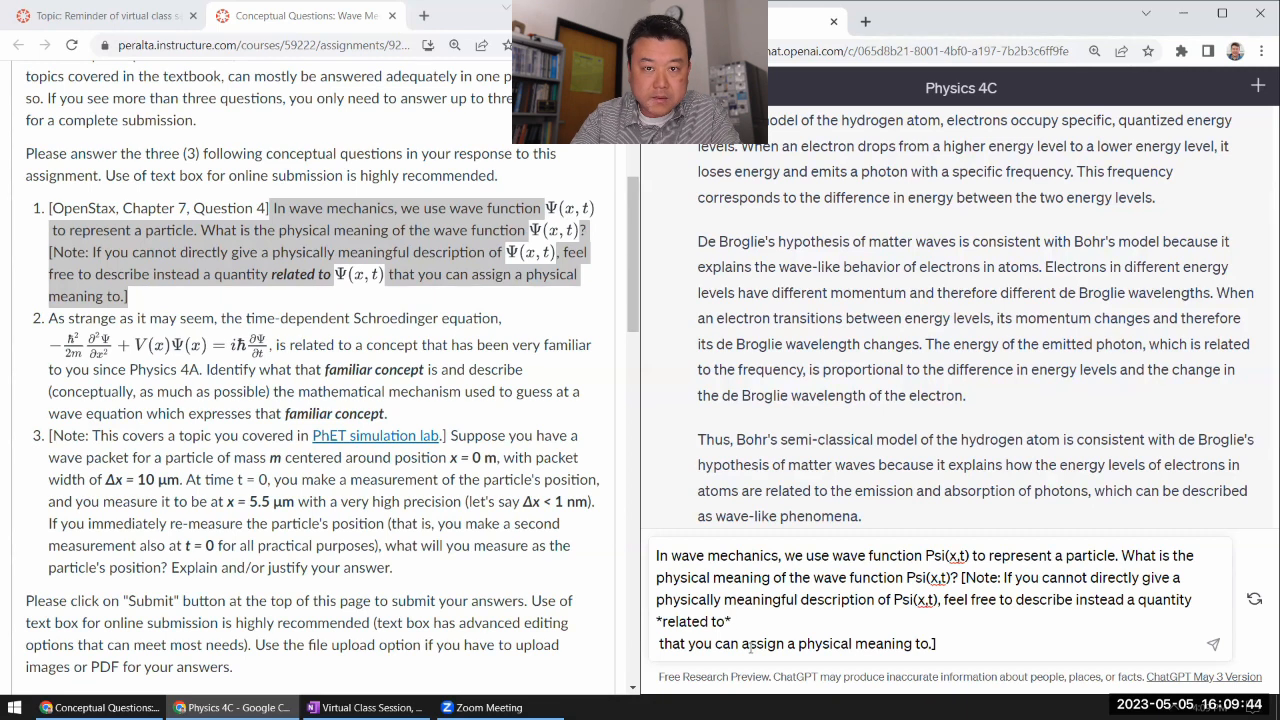
pyautogui.write(' Psi(x,t)')
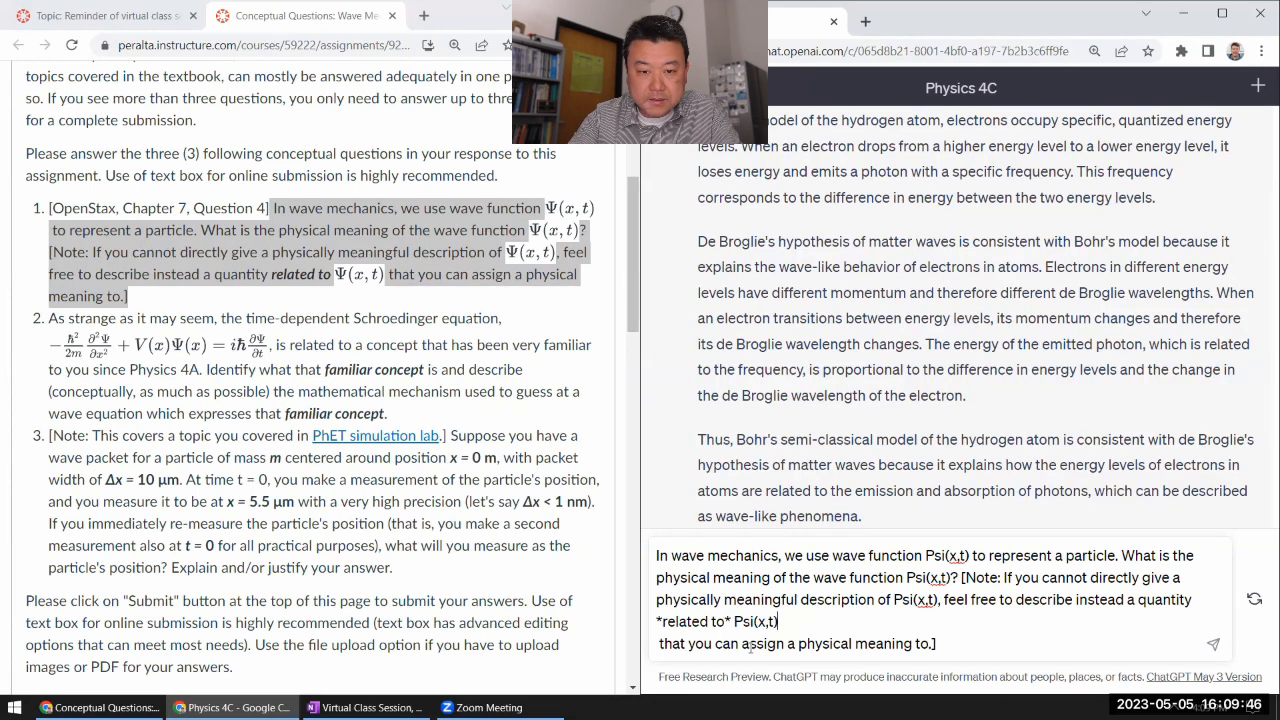
pyautogui.press('Delete')
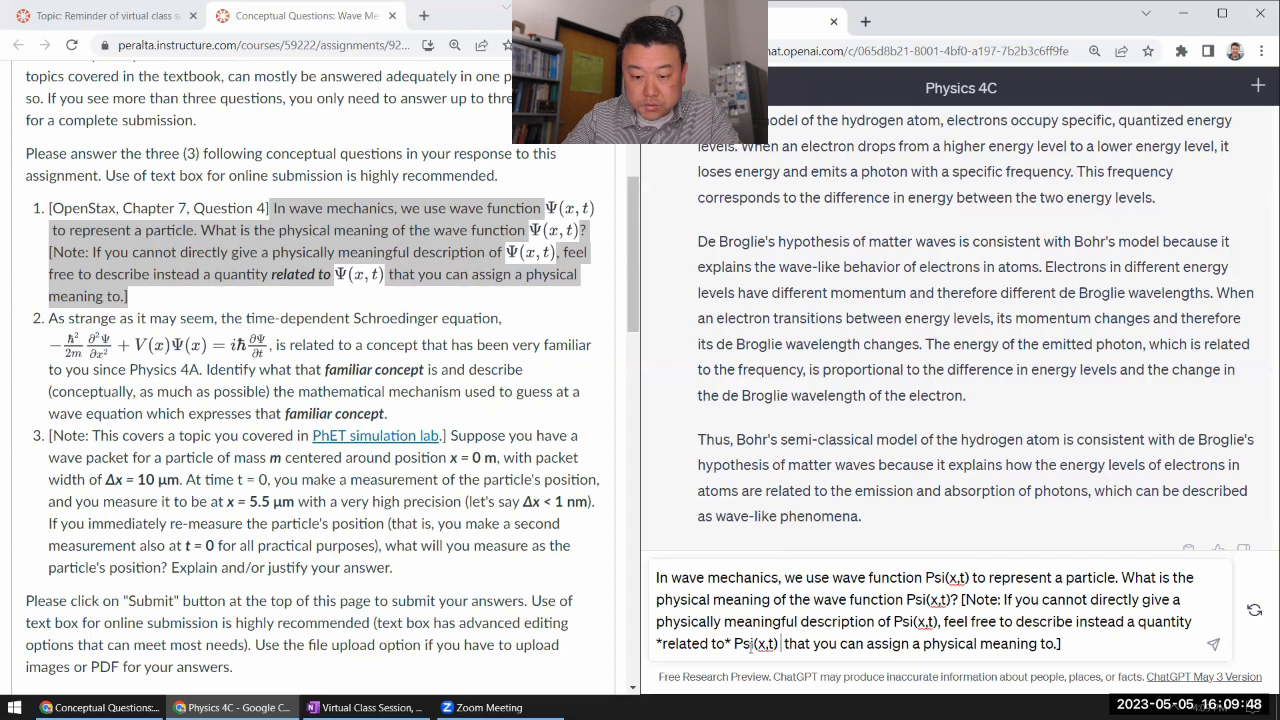
pyautogui.press('Right')
pyautogui.press('Right')
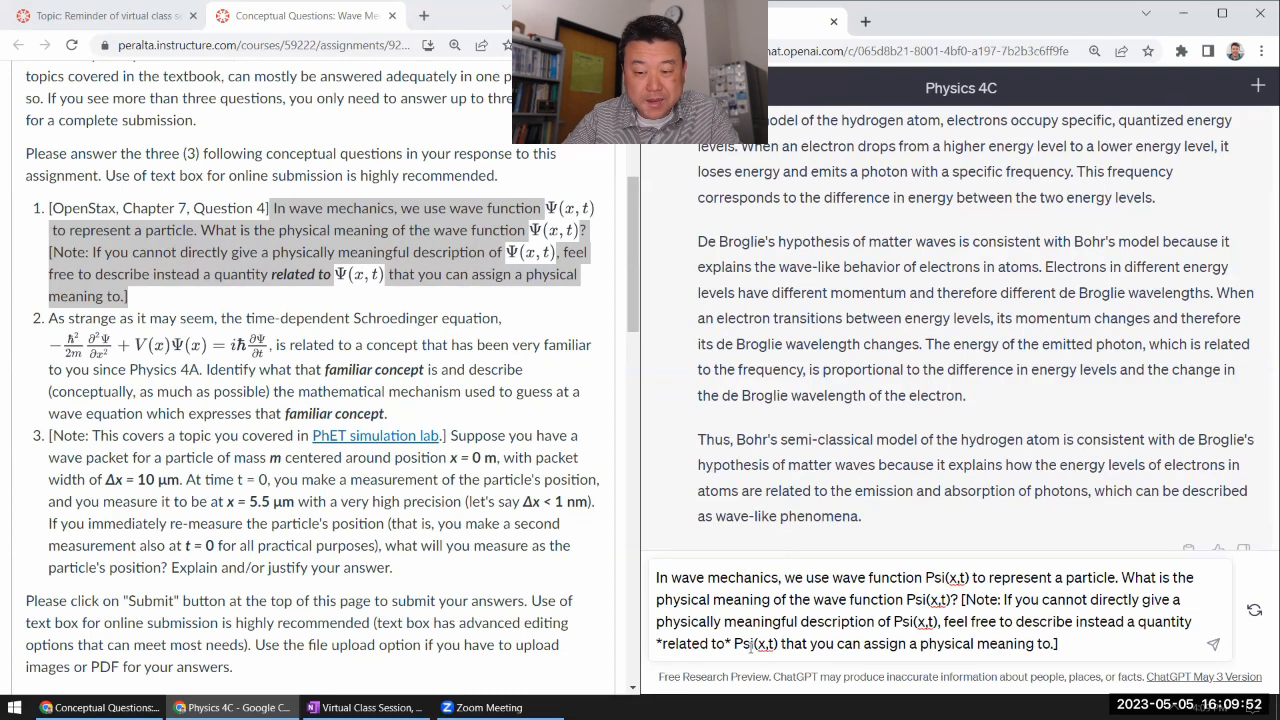
# Send question 1 and highlight the |Psi(x,t)|^2 probability-density and 'In other words' summary sentences
pyautogui.click(1210, 648)
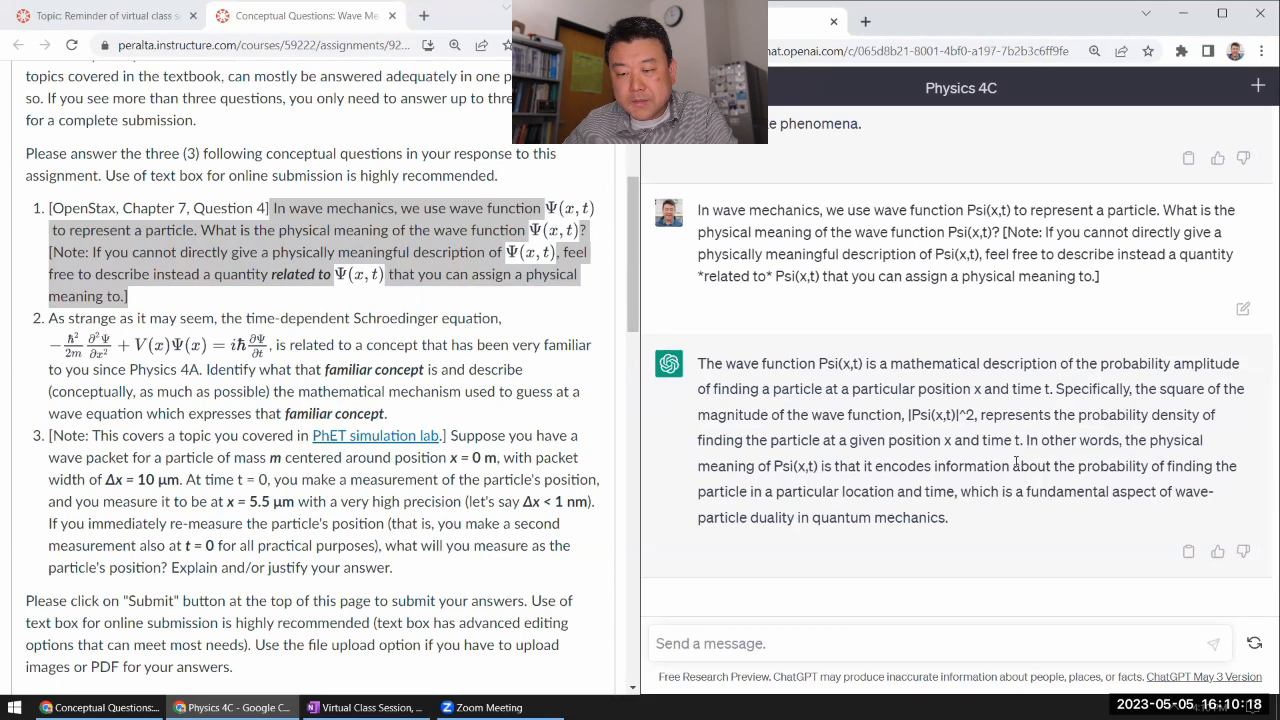
pyautogui.moveTo(1027, 441); pyautogui.dragTo(956, 487)
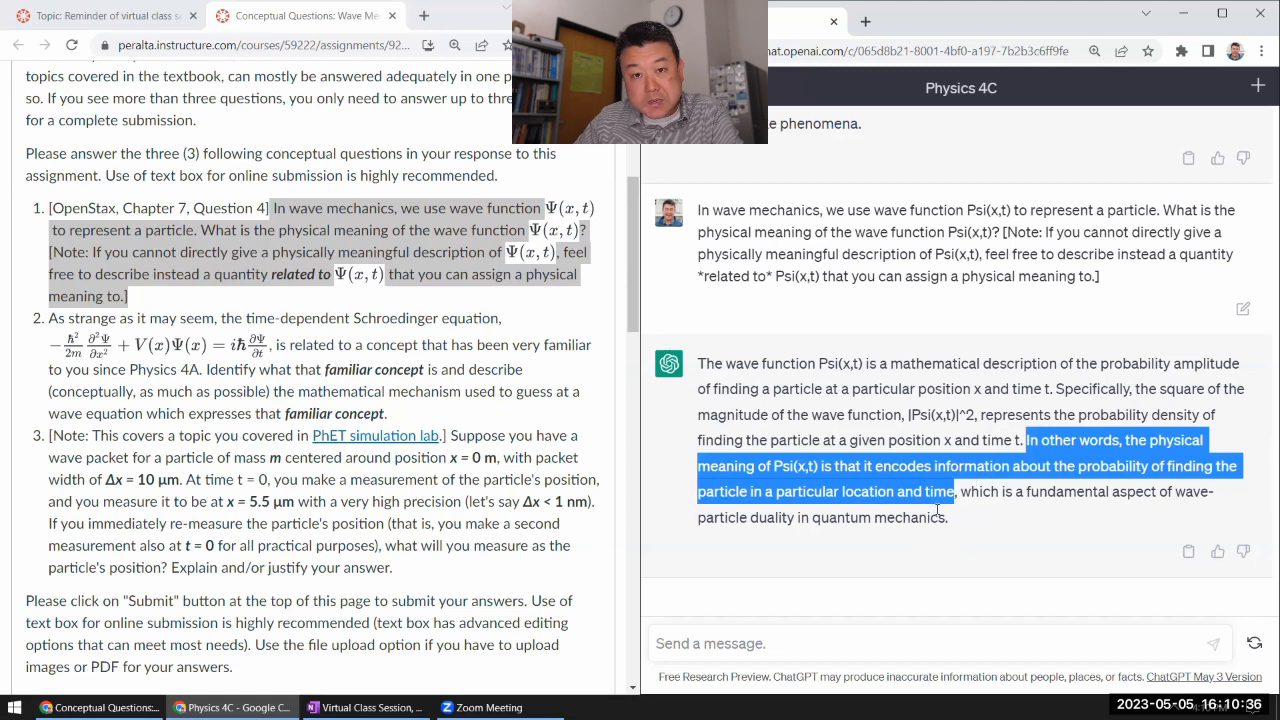
pyautogui.moveTo(906, 414); pyautogui.dragTo(1022, 440)
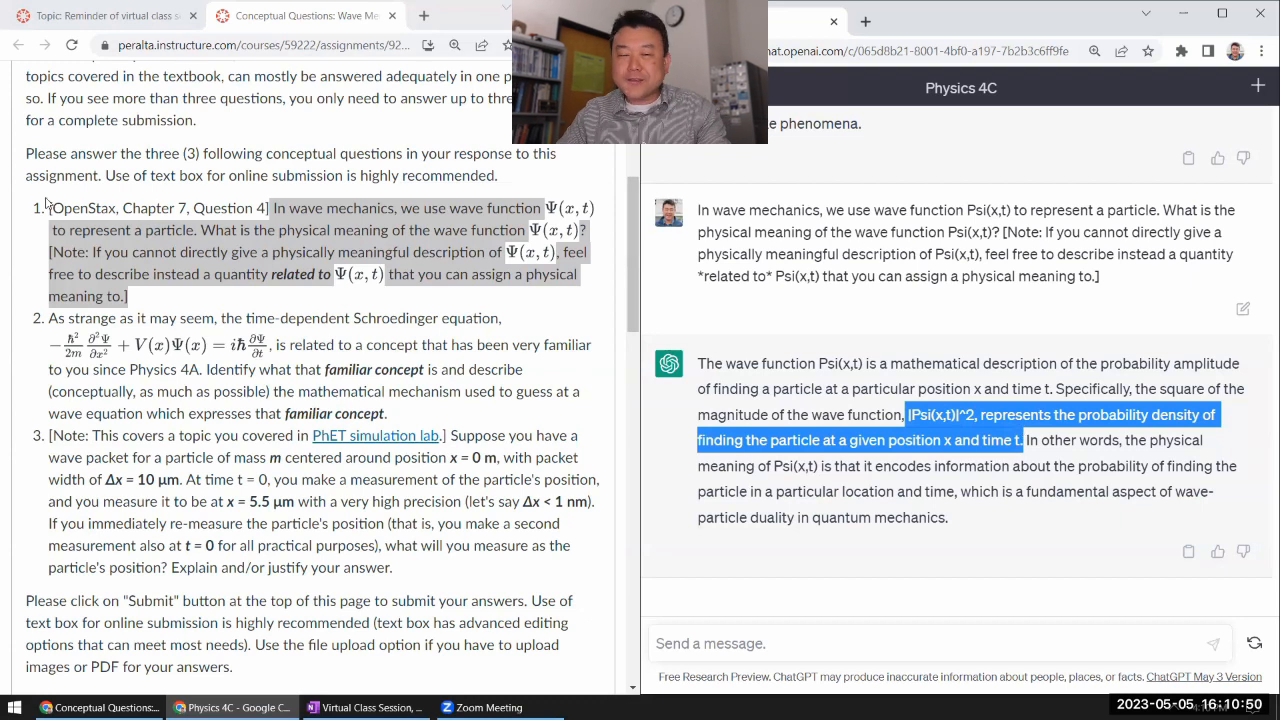
# Select the full text of question 2 on the Canvas assignment page
pyautogui.moveTo(50, 318); pyautogui.dragTo(398, 413)
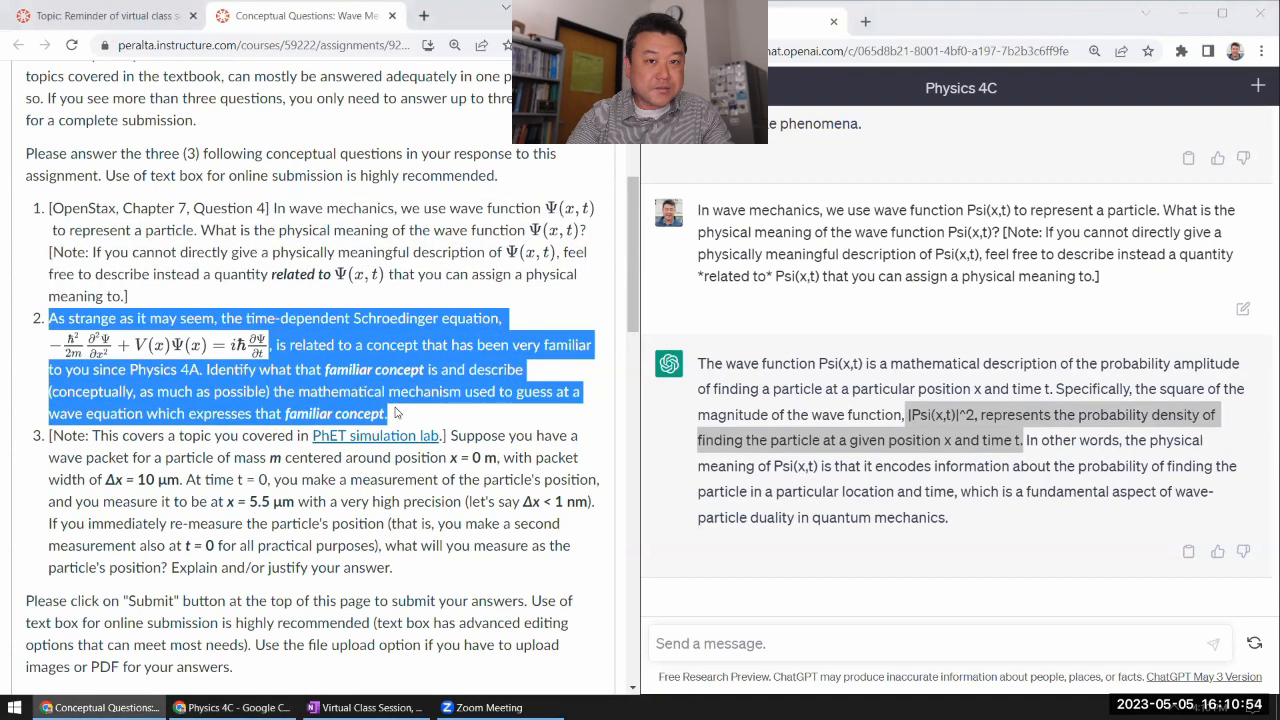
# Paste question 2 and write the time-dependent Schroedinger equation in plain-text notation after 'equation,'
pyautogui.click(893, 643)
pyautogui.write('As strange as it may seem, the time-dependent Schroedinger equation, , is related to a concept that has been very familiar to you since Physics 4A. Identify what that familiar concept is and describe (conceptually, as much as possible) the mathematical mechanism used to guess at a wave equation which expresses that familiar concept.')
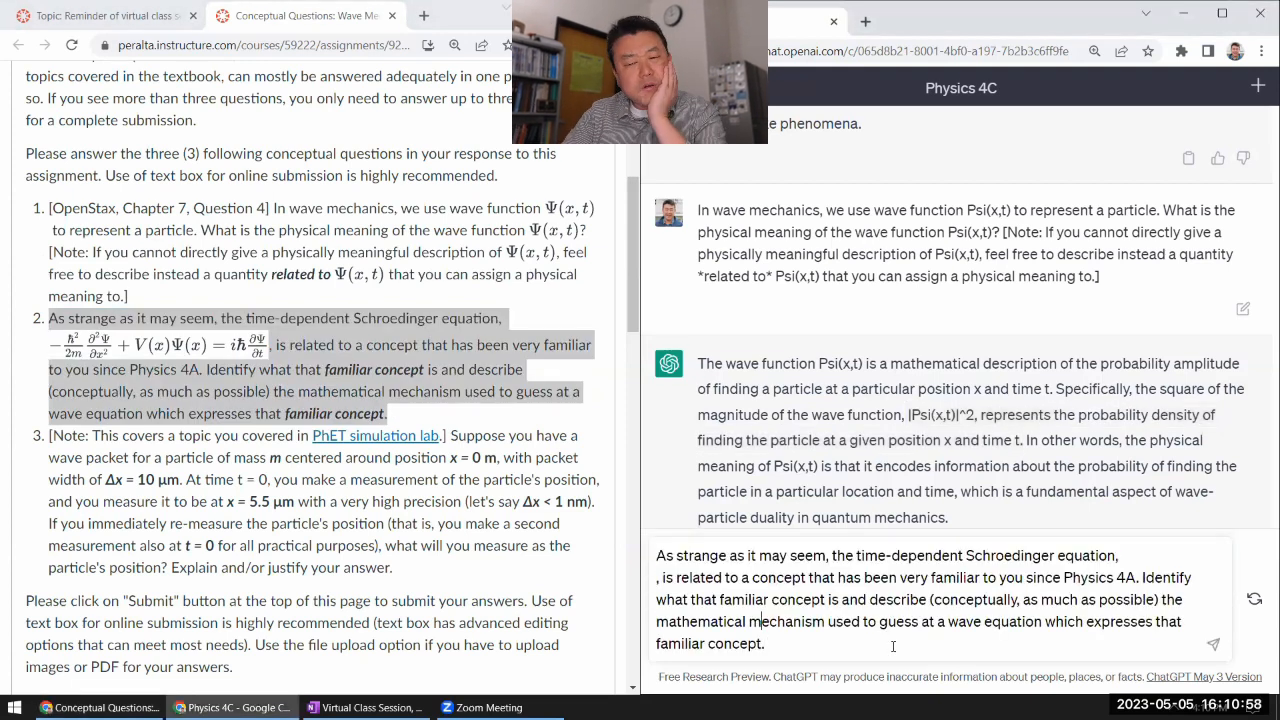
pyautogui.press('End')
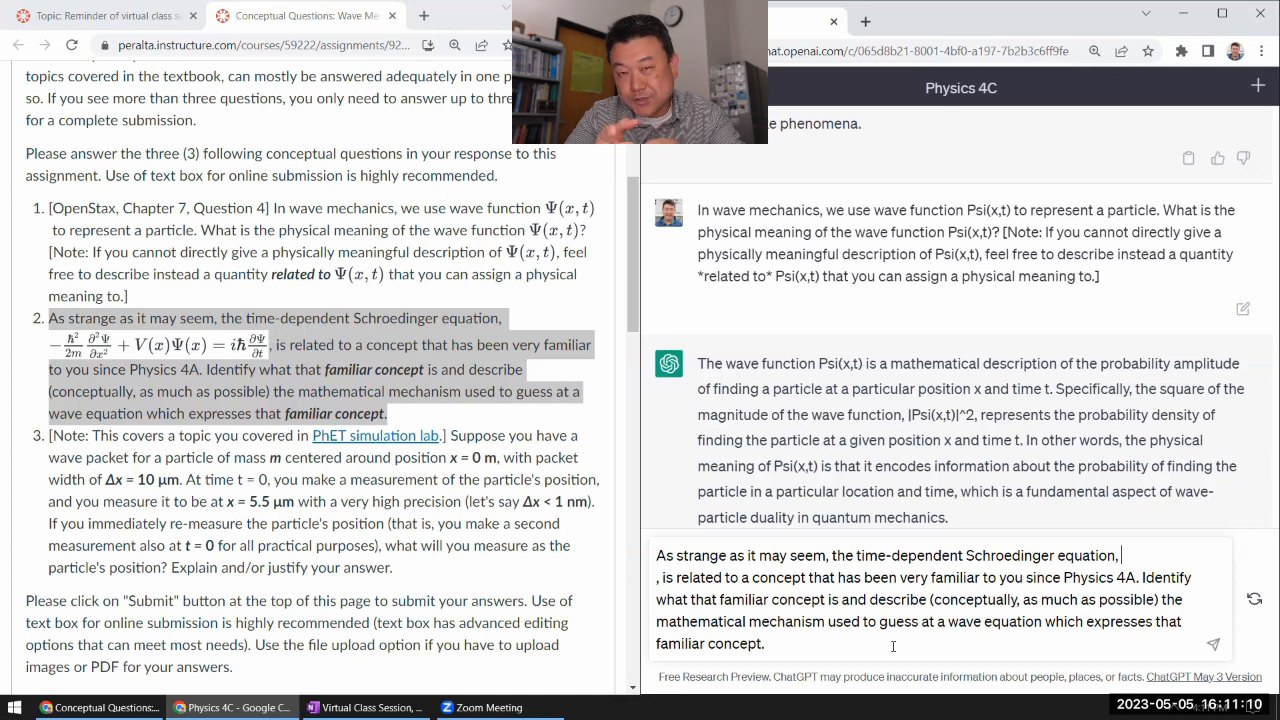
pyautogui.write('-hbar^')
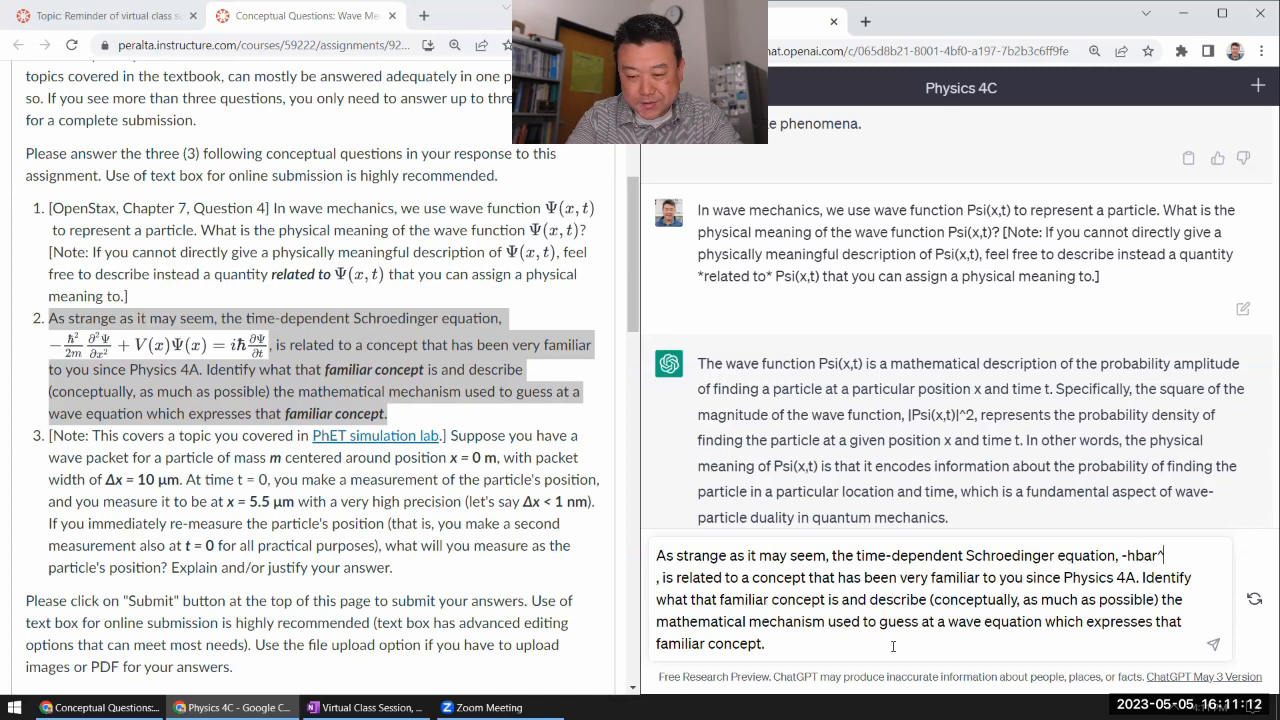
pyautogui.write('2/(2m)')
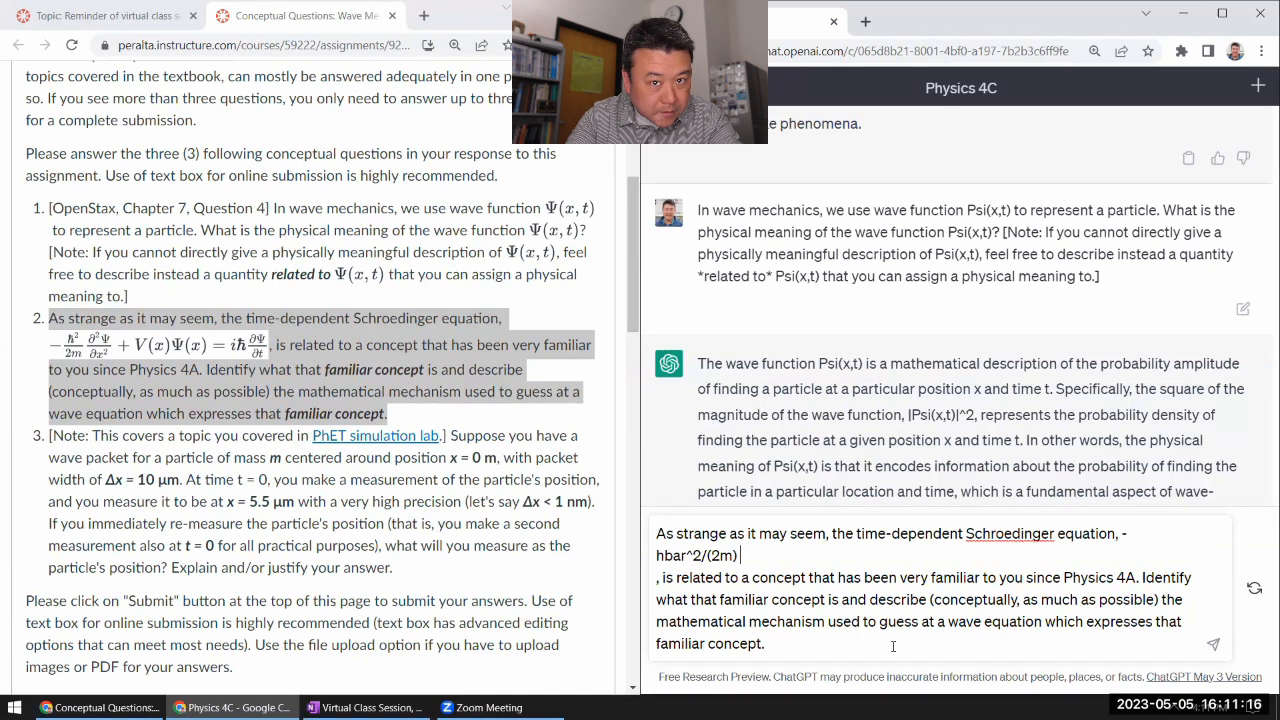
pyautogui.write('partial')
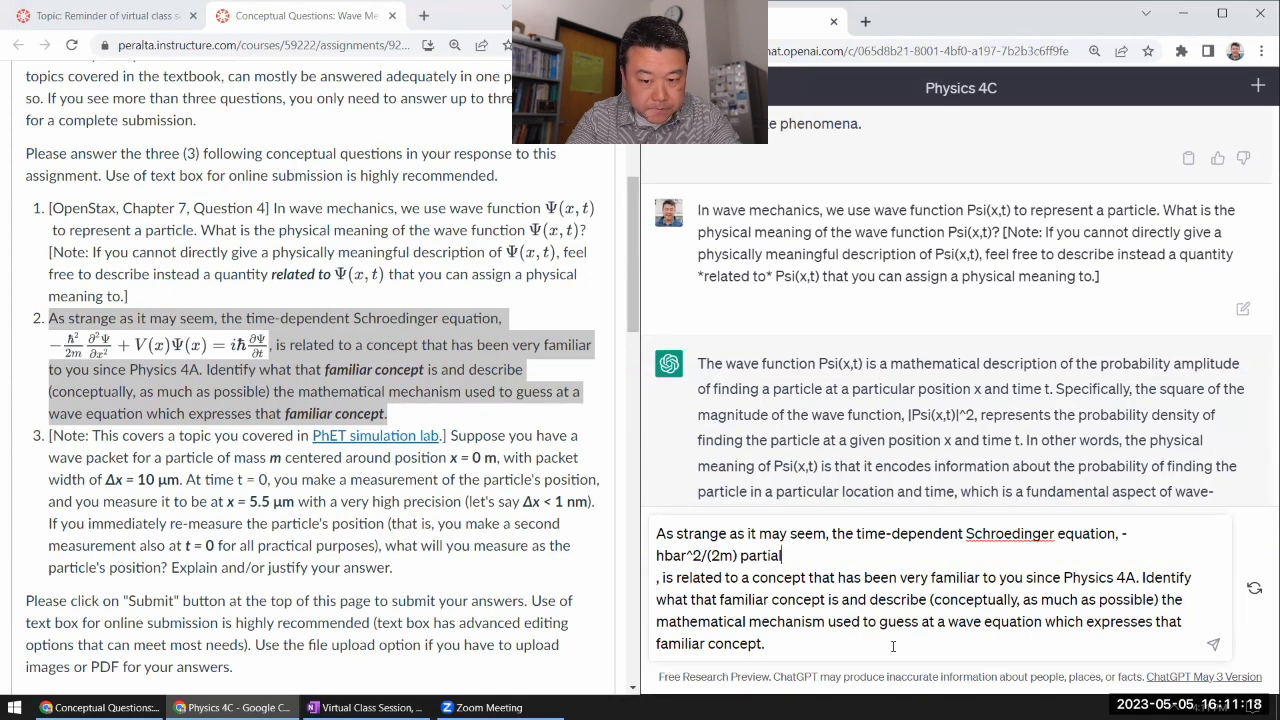
pyautogui.write('^2 Psi')
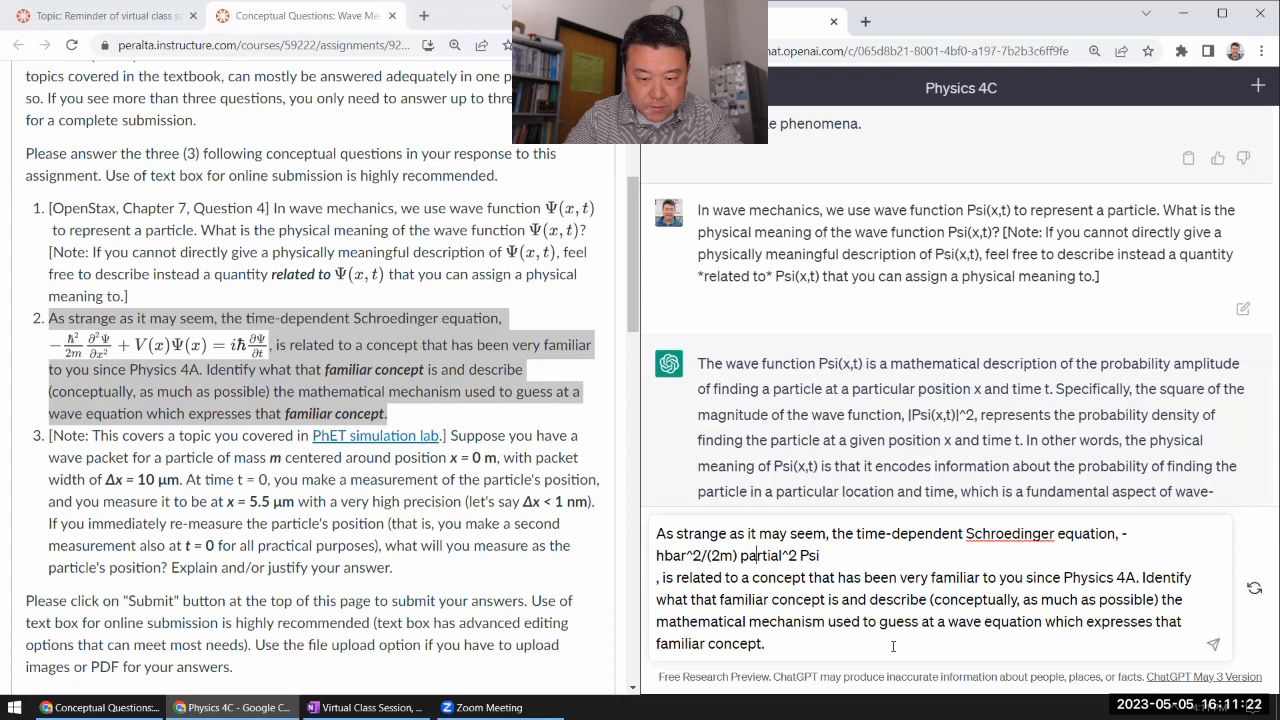
pyautogui.write('(')
pyautogui.press('End')
pyautogui.write(')')
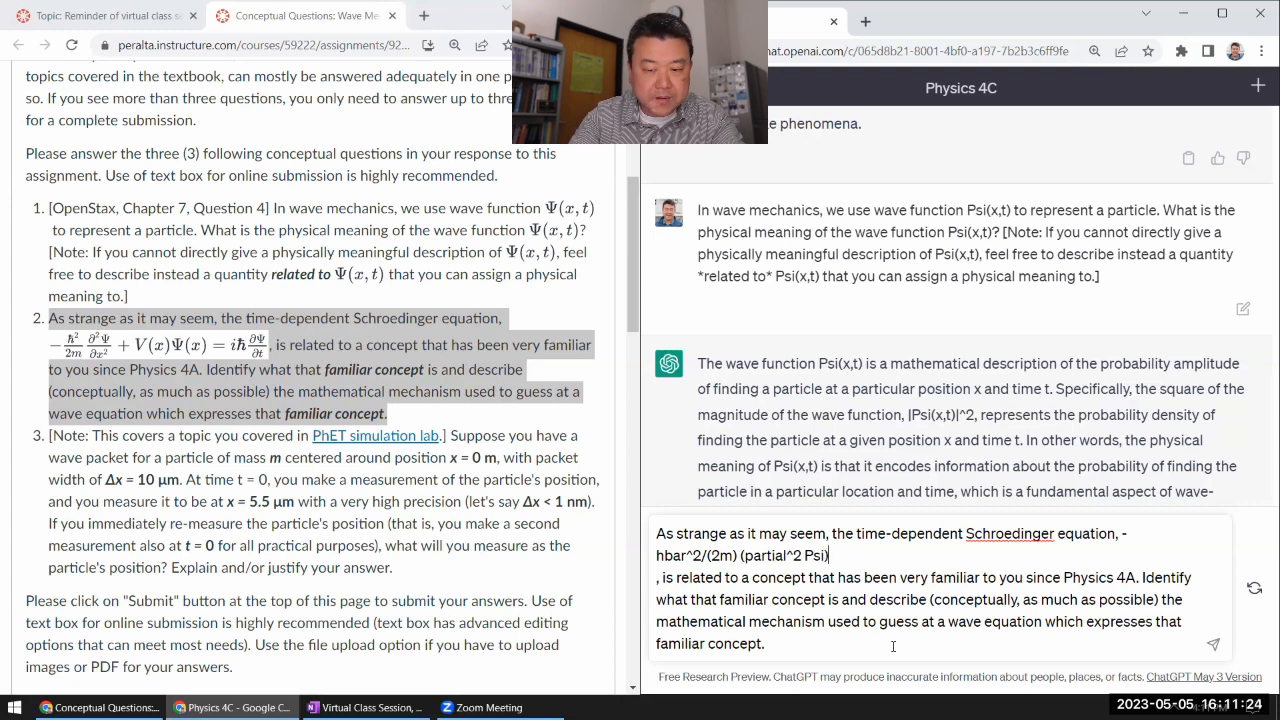
pyautogui.write('/(partial x^2)')
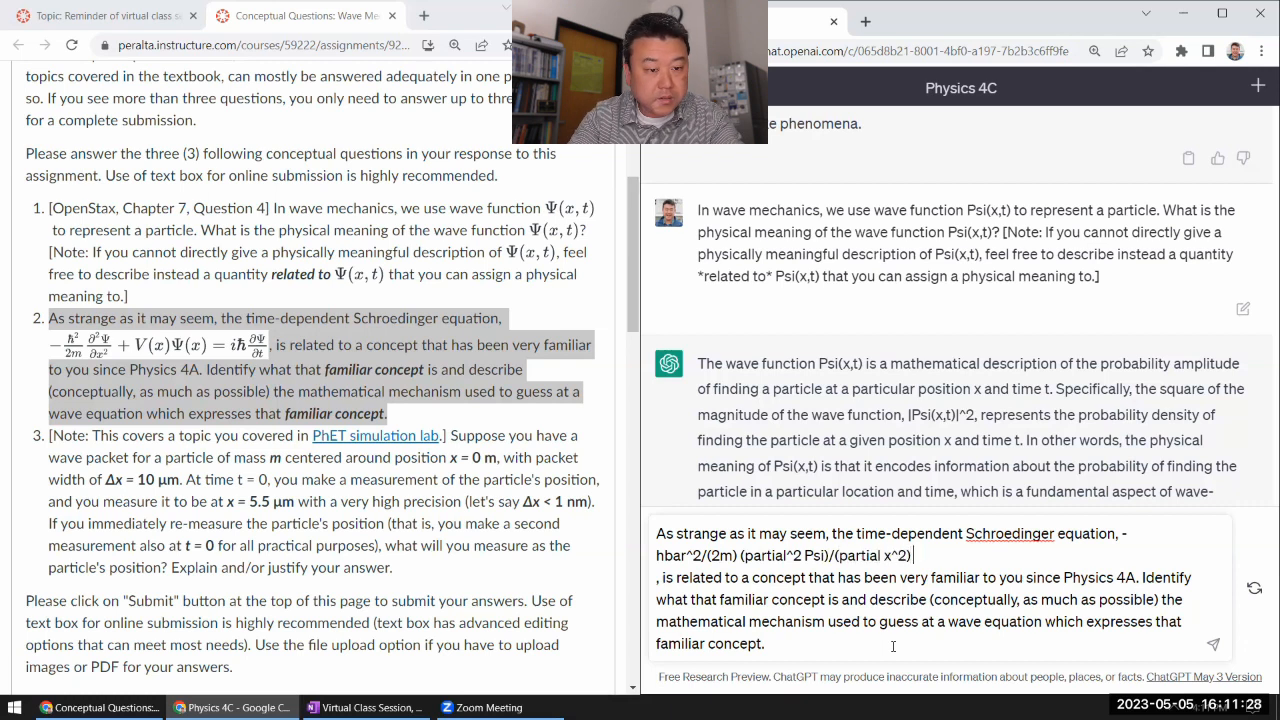
pyautogui.write(' + V(x) Psi')
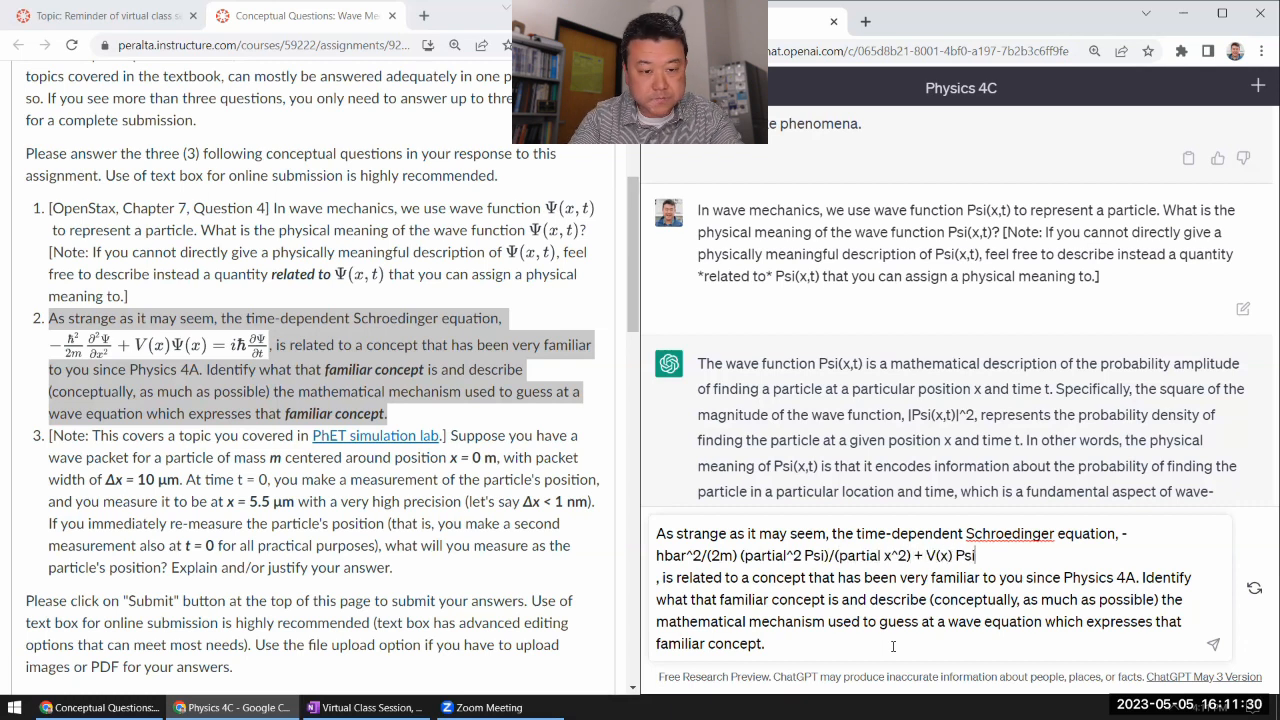
pyautogui.write('(x) =')
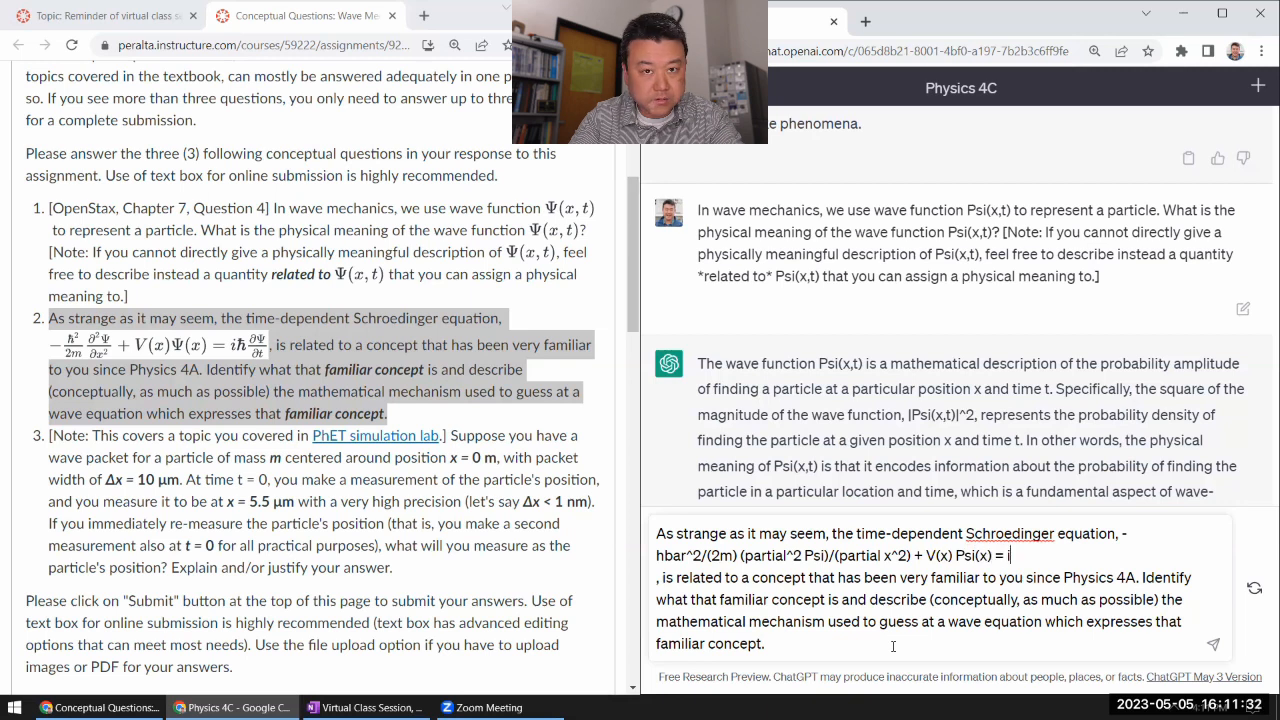
pyautogui.write(' i hbar ')
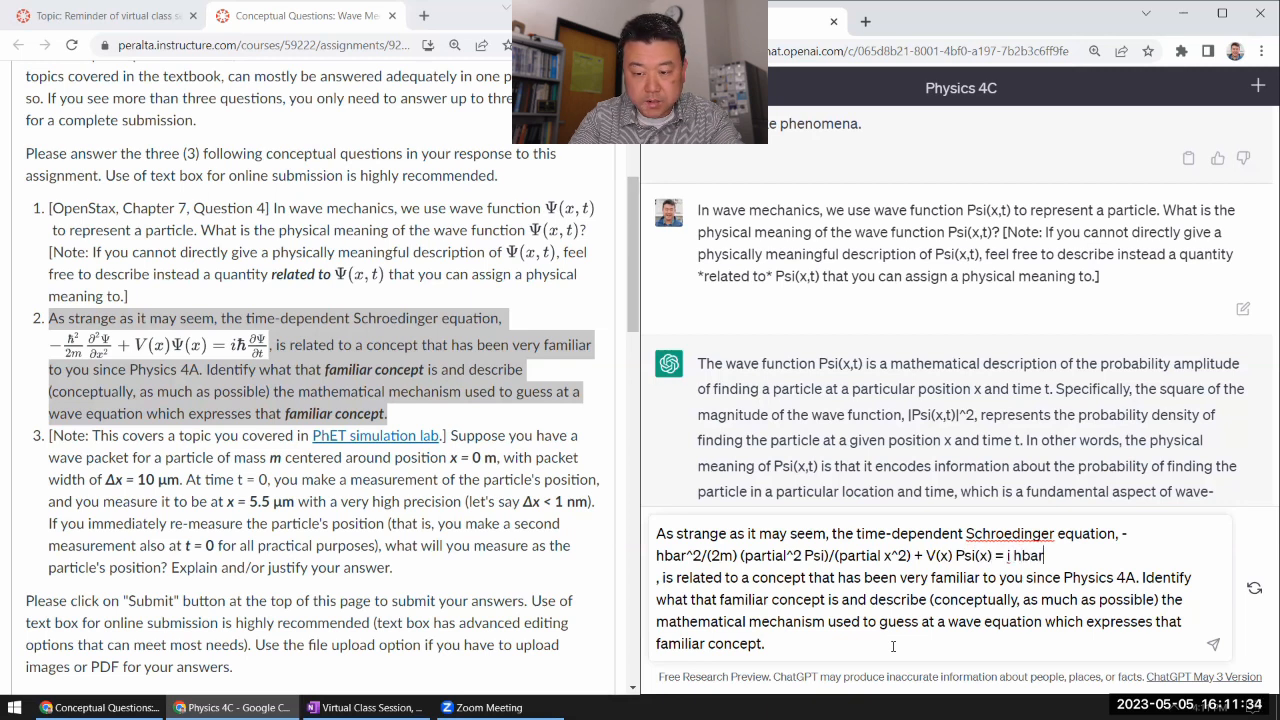
pyautogui.write('(partial')
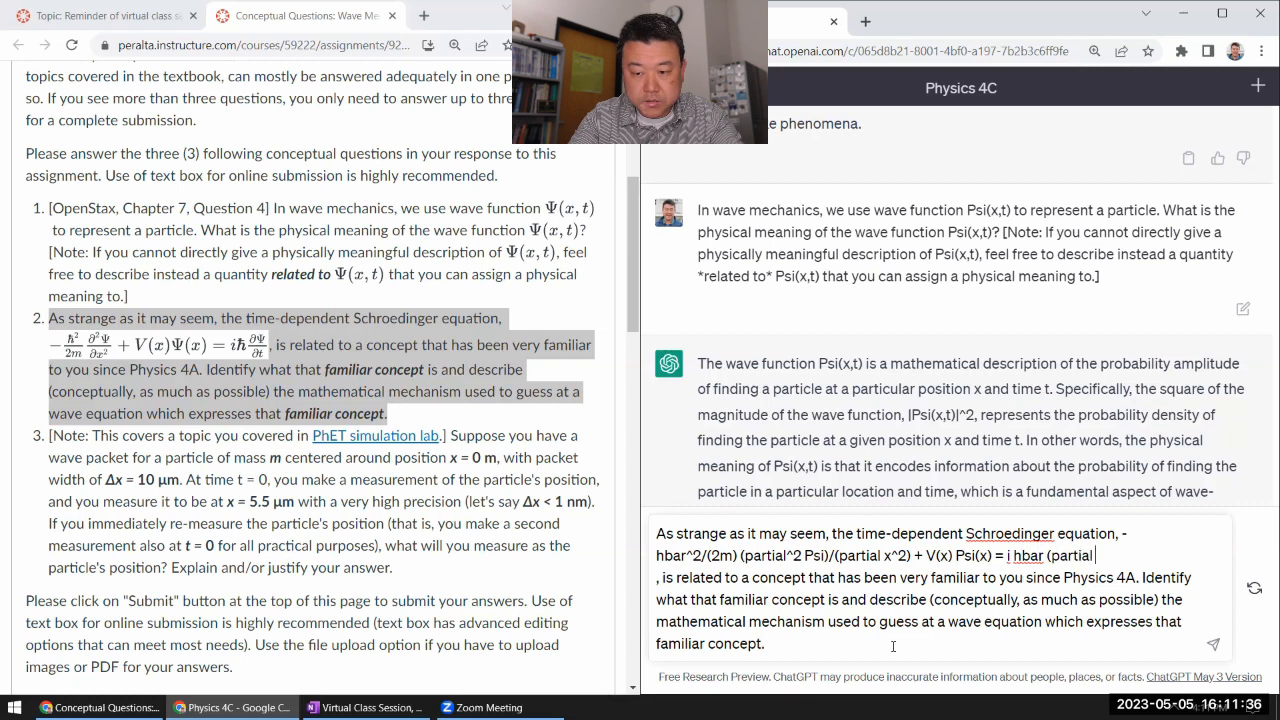
pyautogui.write(' Psi)/(p')
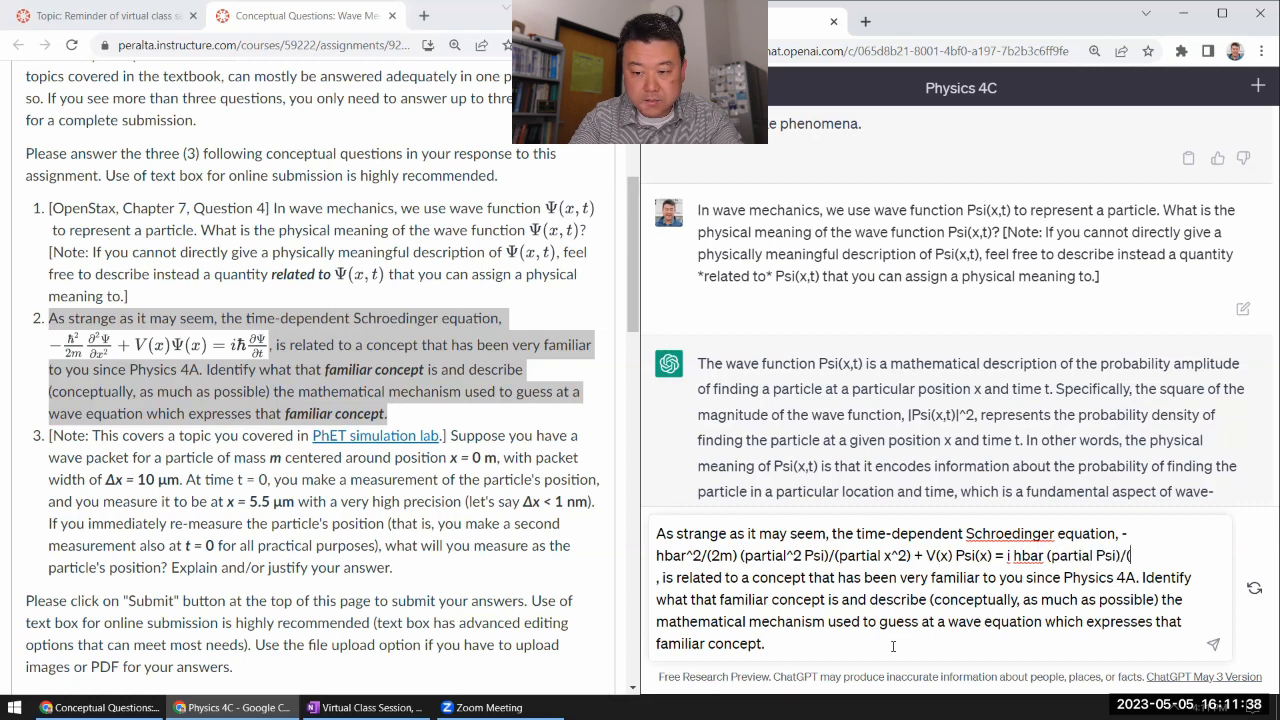
pyautogui.write('artial t)')
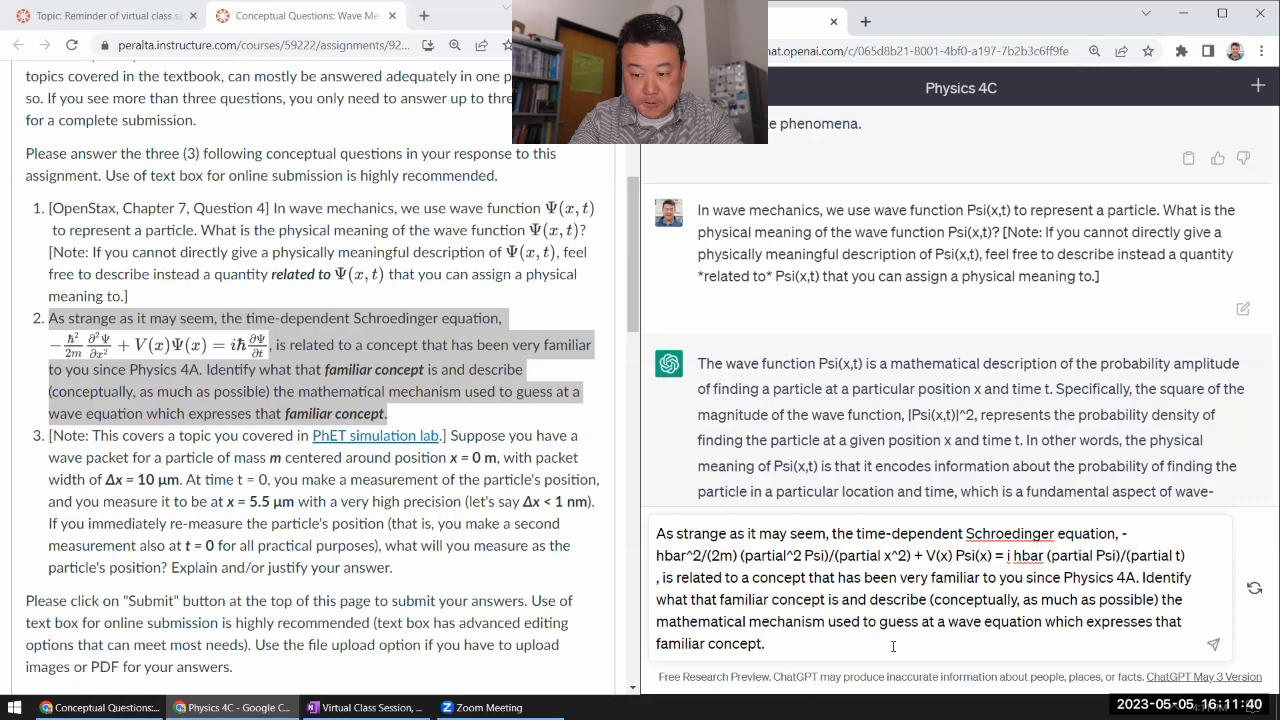
# Join the equation into the question, emphasize 'familiar concept' with asterisks, and send it
pyautogui.press('Delete')
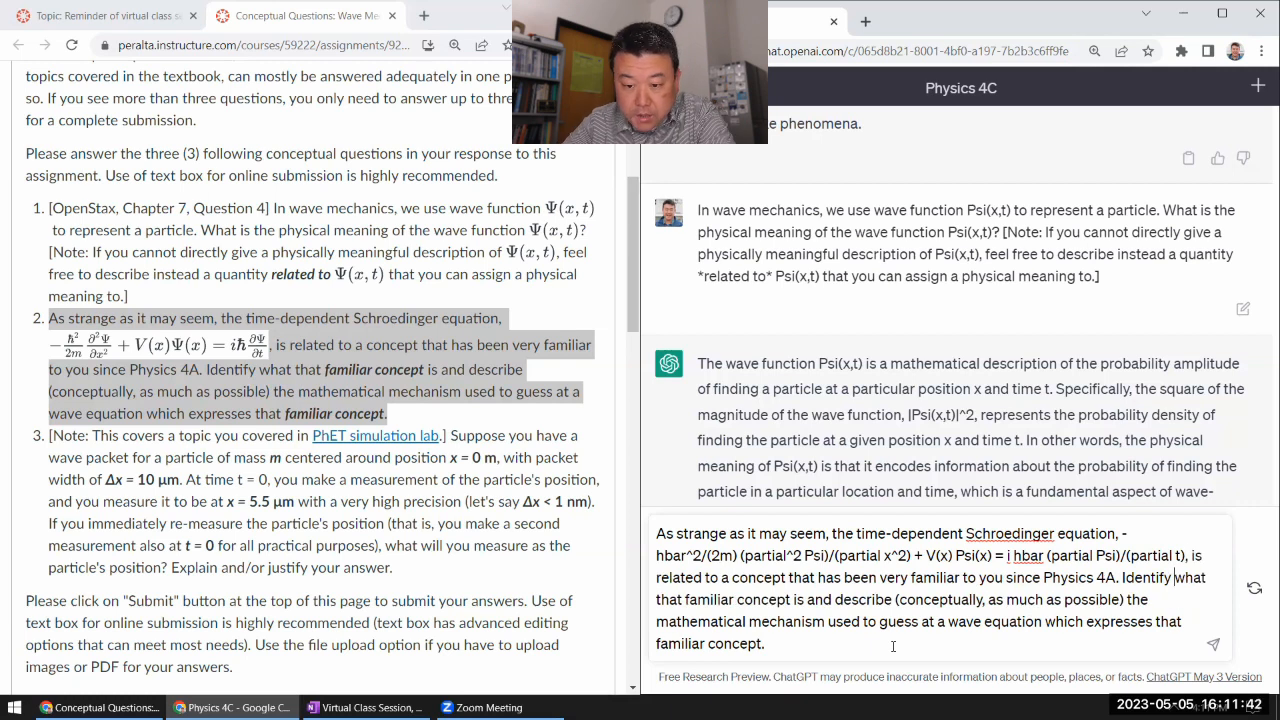
pyautogui.hotkey('ctrl', 'Left')
pyautogui.hotkey('ctrl', 'Left')
pyautogui.hotkey('ctrl', 'Left')
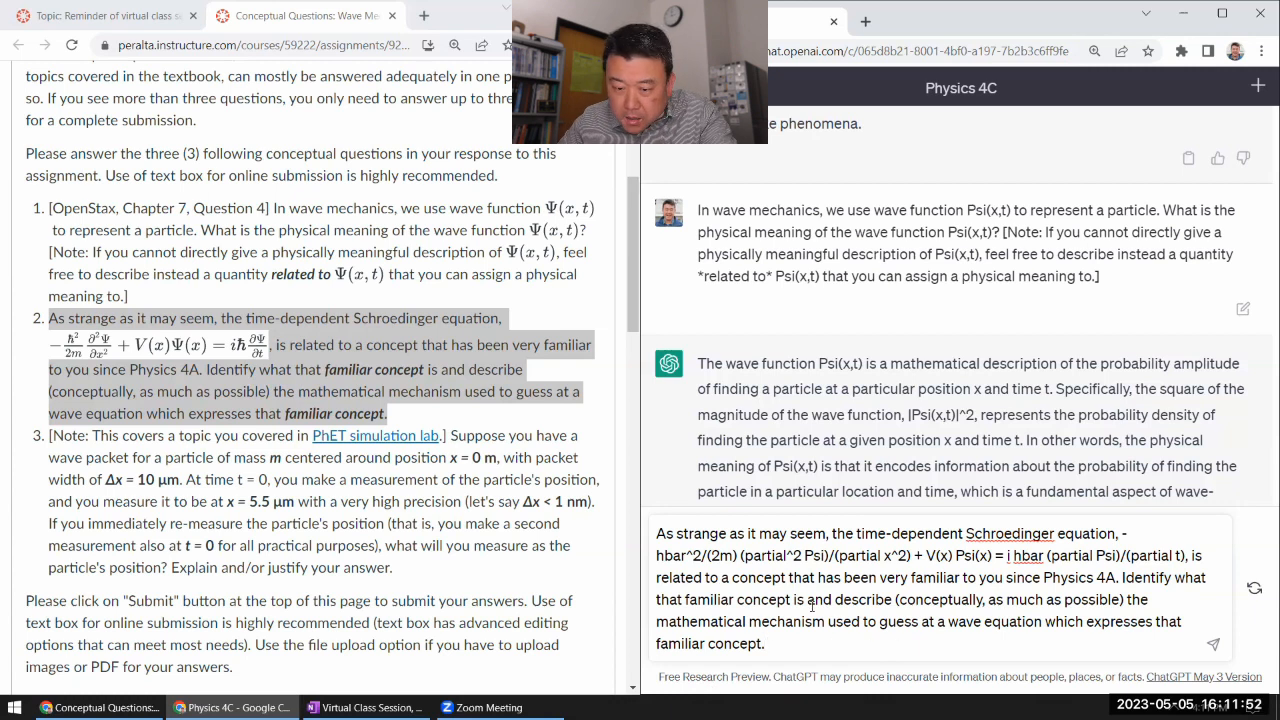
pyautogui.write('*')
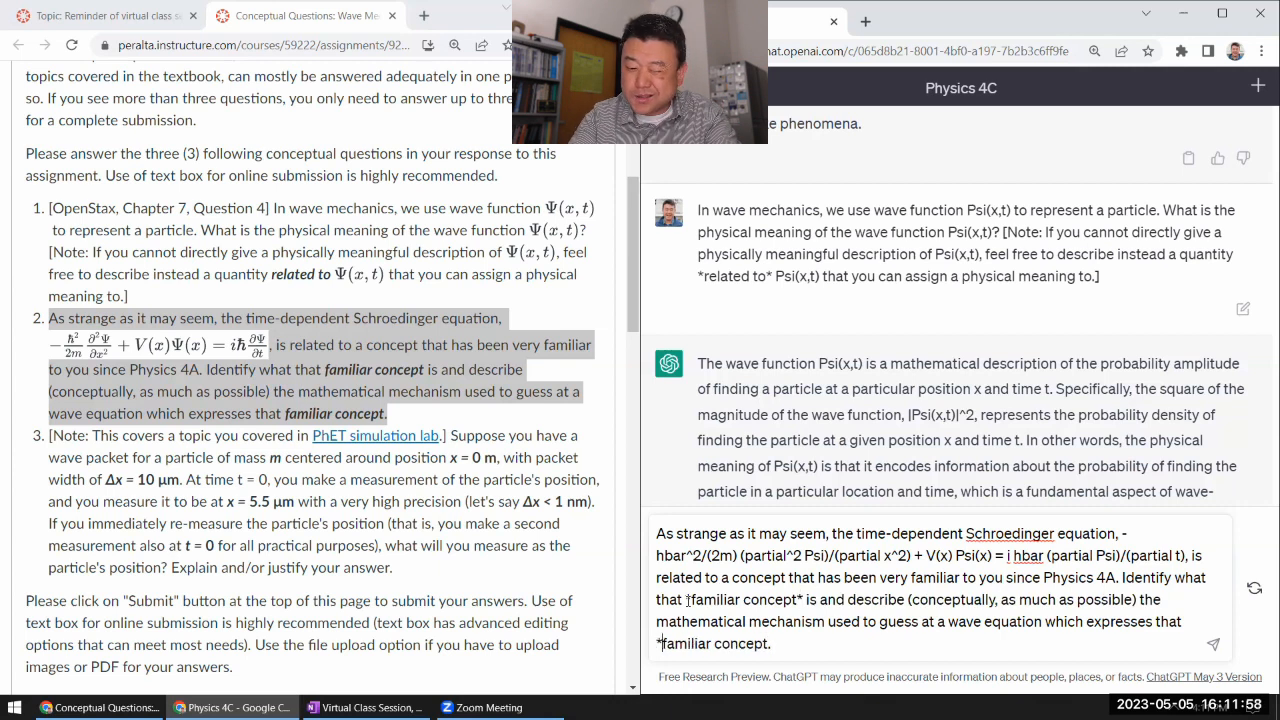
pyautogui.write('*')
pyautogui.write('*')
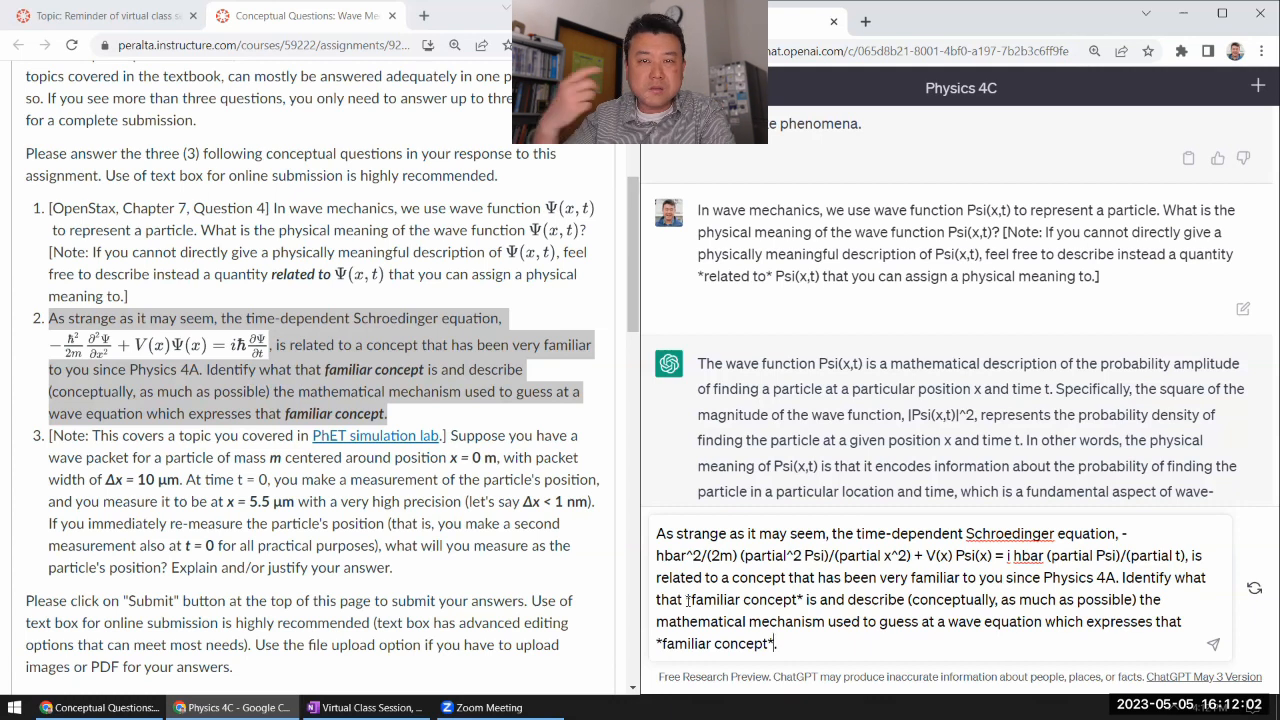
pyautogui.click(1213, 648)
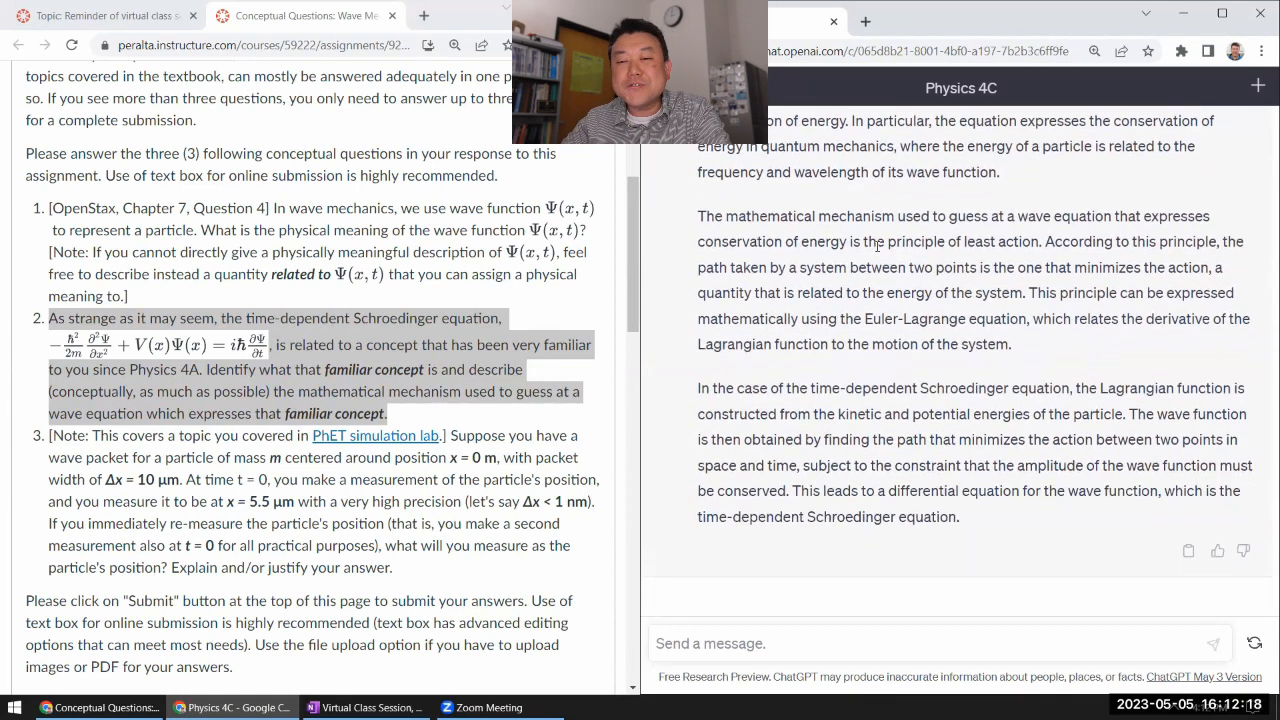
# Highlight 'principle of least action' and the sentence explaining it in ChatGPT's reply
pyautogui.moveTo(888, 242); pyautogui.dragTo(1040, 248)
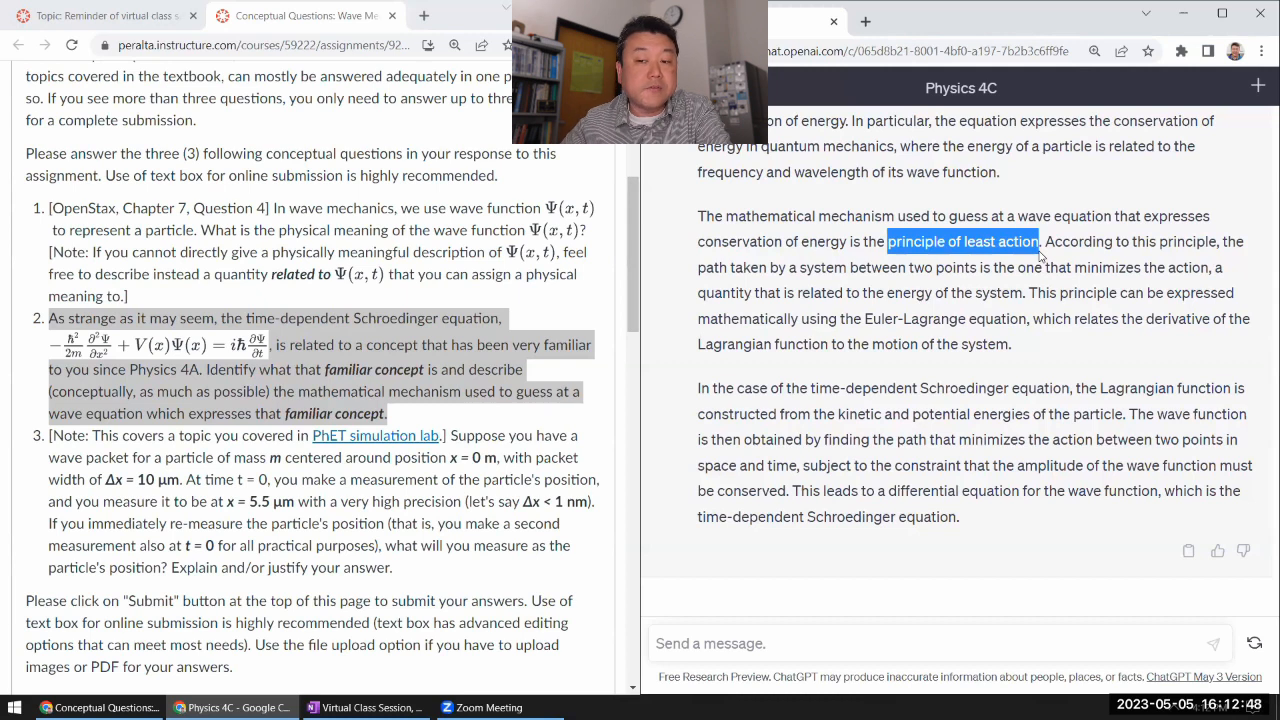
pyautogui.click(1008, 326)
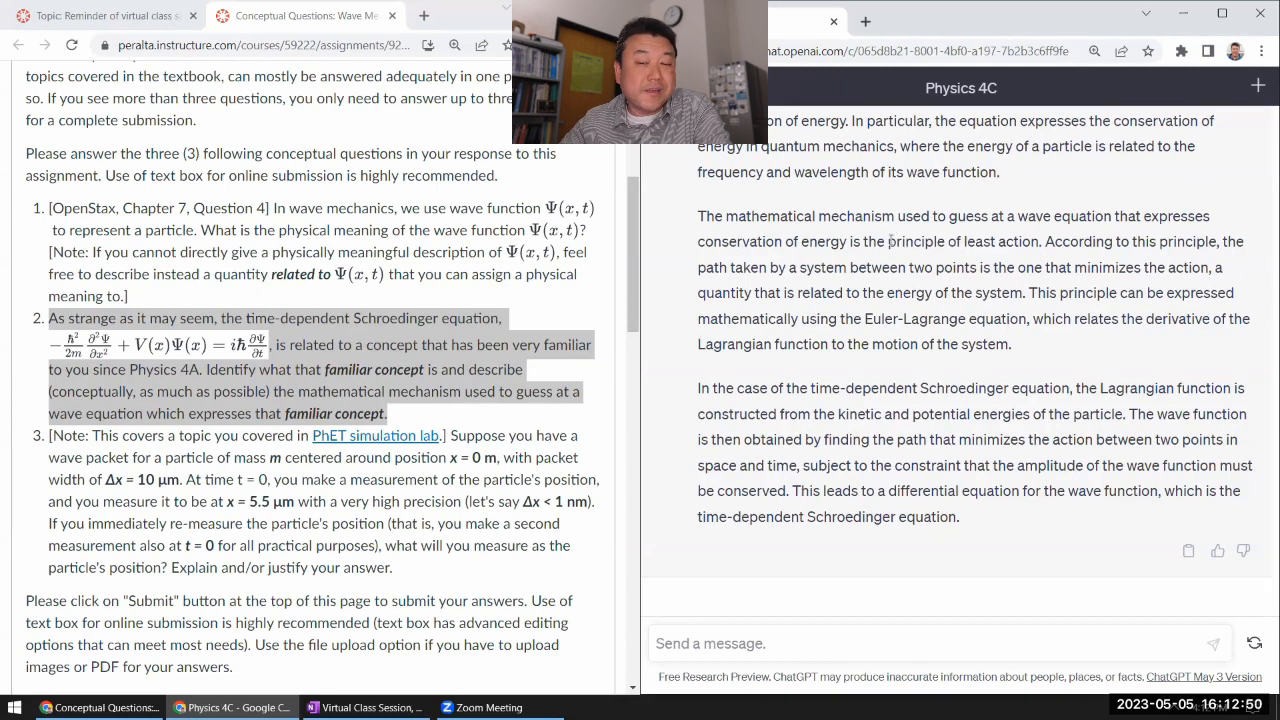
pyautogui.moveTo(888, 241); pyautogui.dragTo(1041, 241)
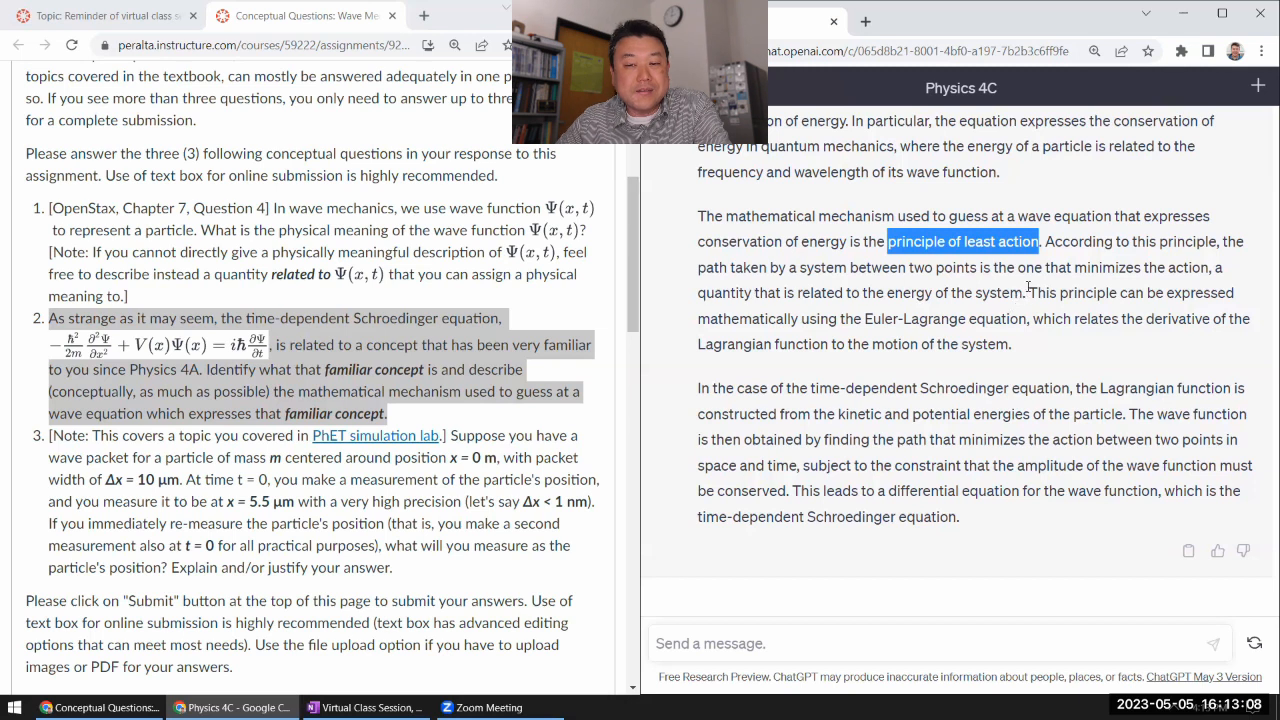
pyautogui.moveTo(1027, 292); pyautogui.dragTo(1047, 240)
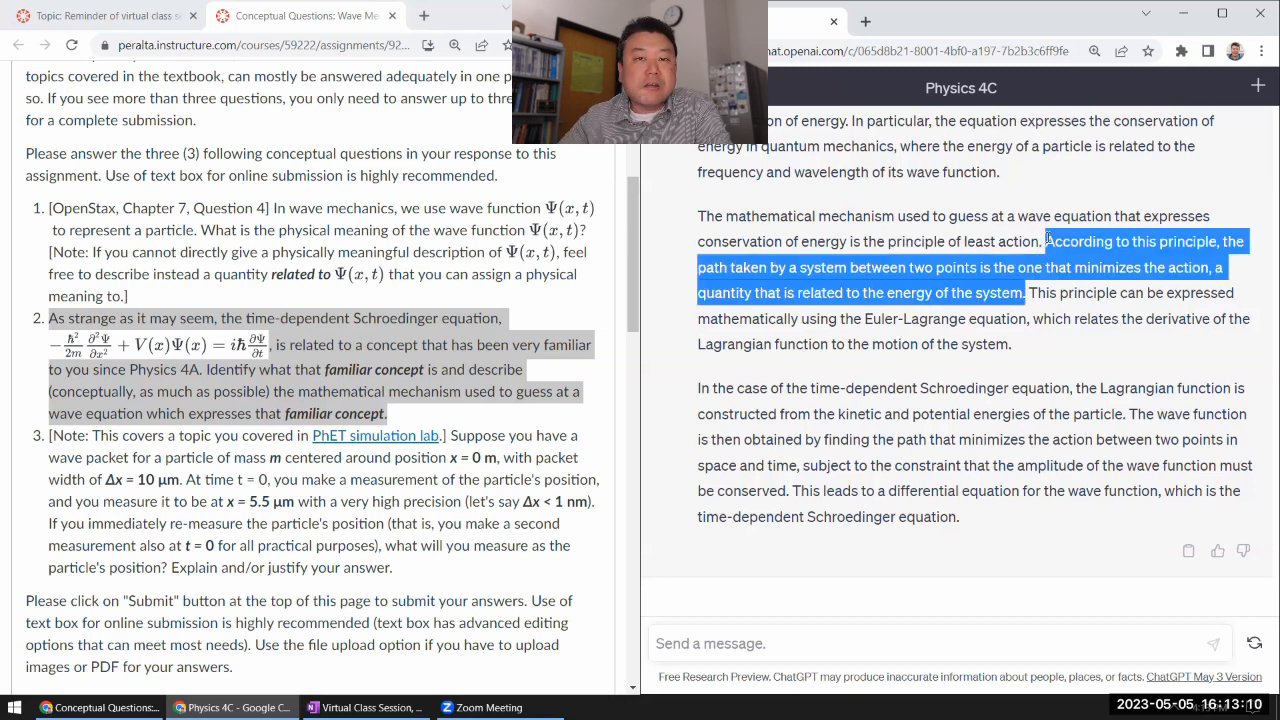
# Draft 'Lagrangian Mechanics - Hamiltonian Mechanics' as a follow-up while rereading the least-action explanation
pyautogui.click(868, 645)
pyautogui.write('Lagran')
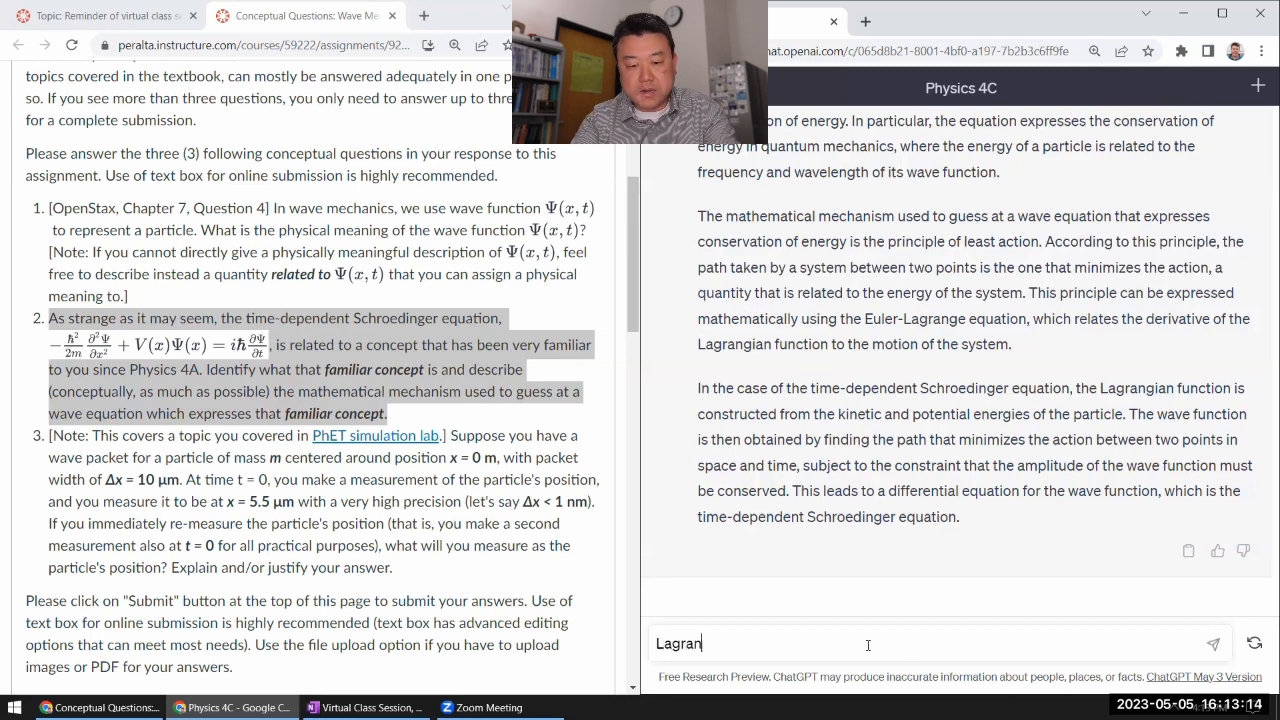
pyautogui.write('gian Mechanic')
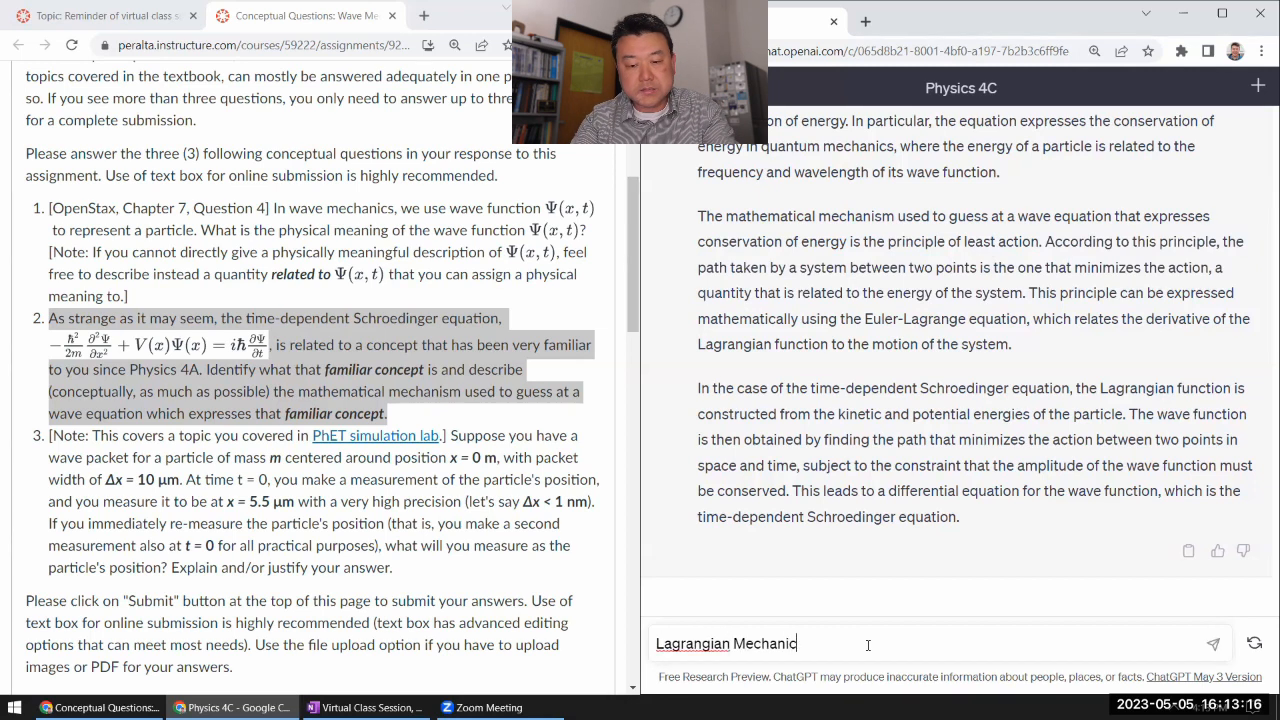
pyautogui.write('s - H')
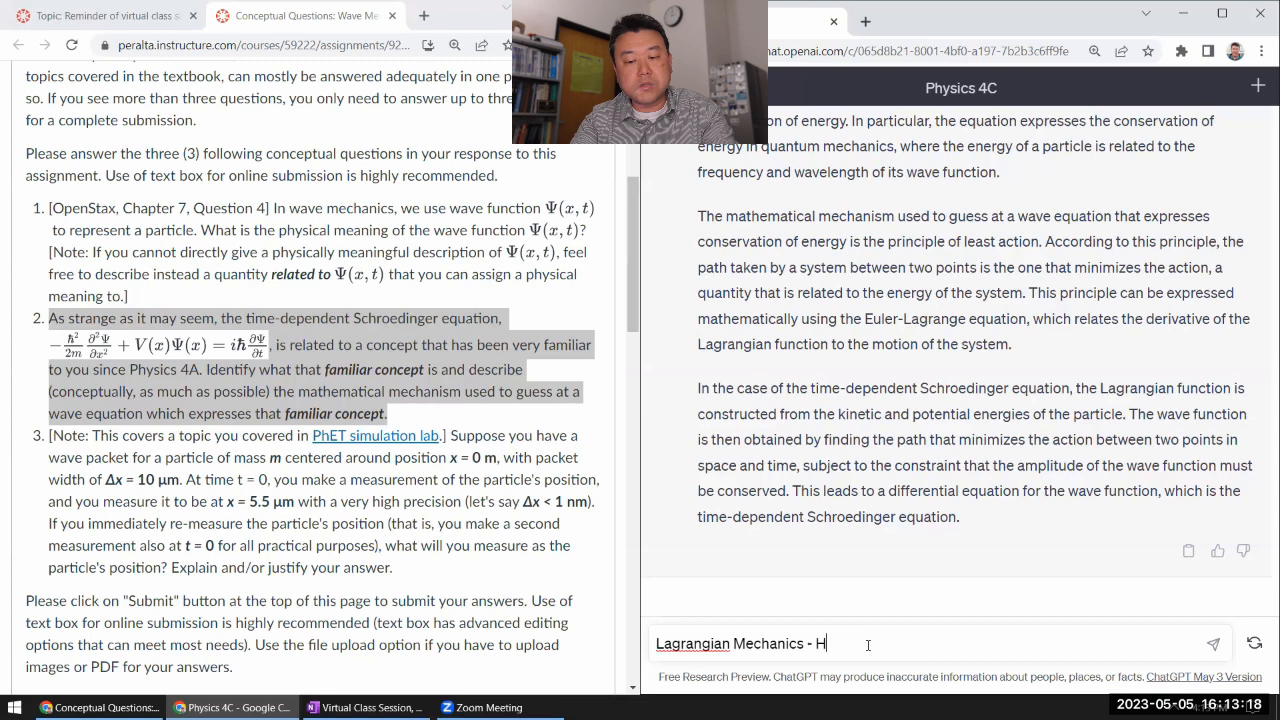
pyautogui.write('amiltonian Mec')
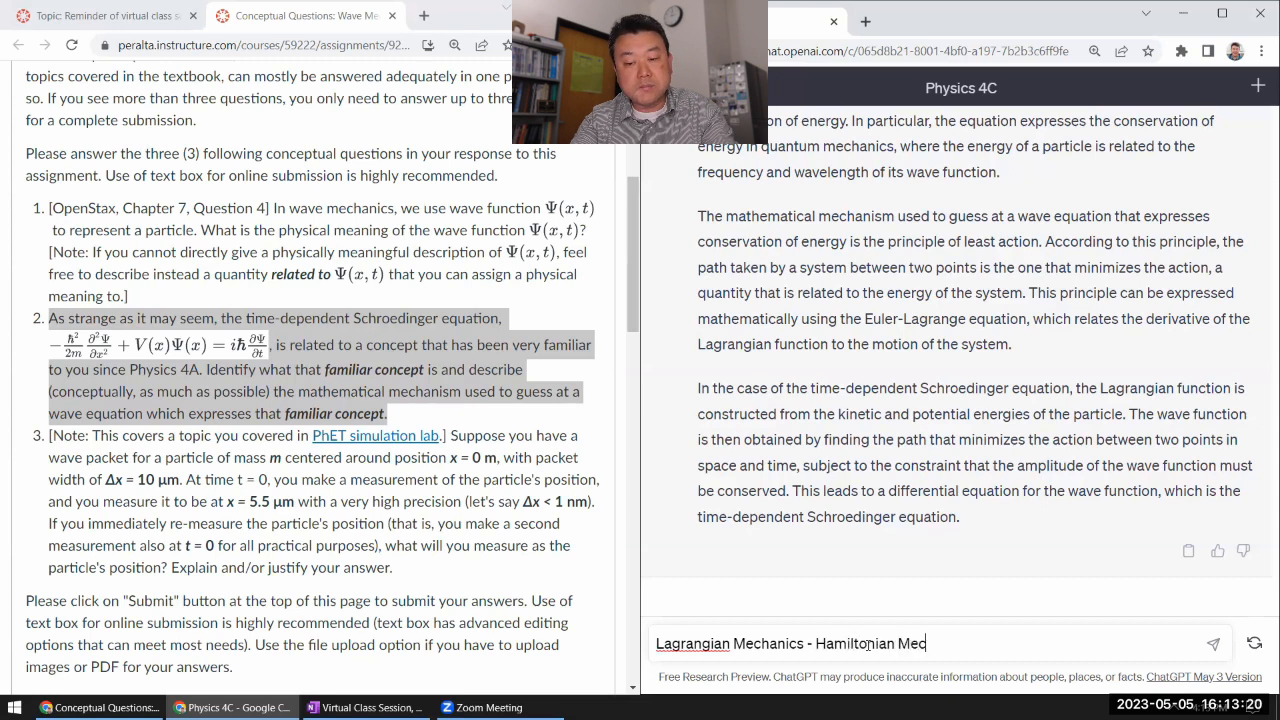
pyautogui.write('hanics')
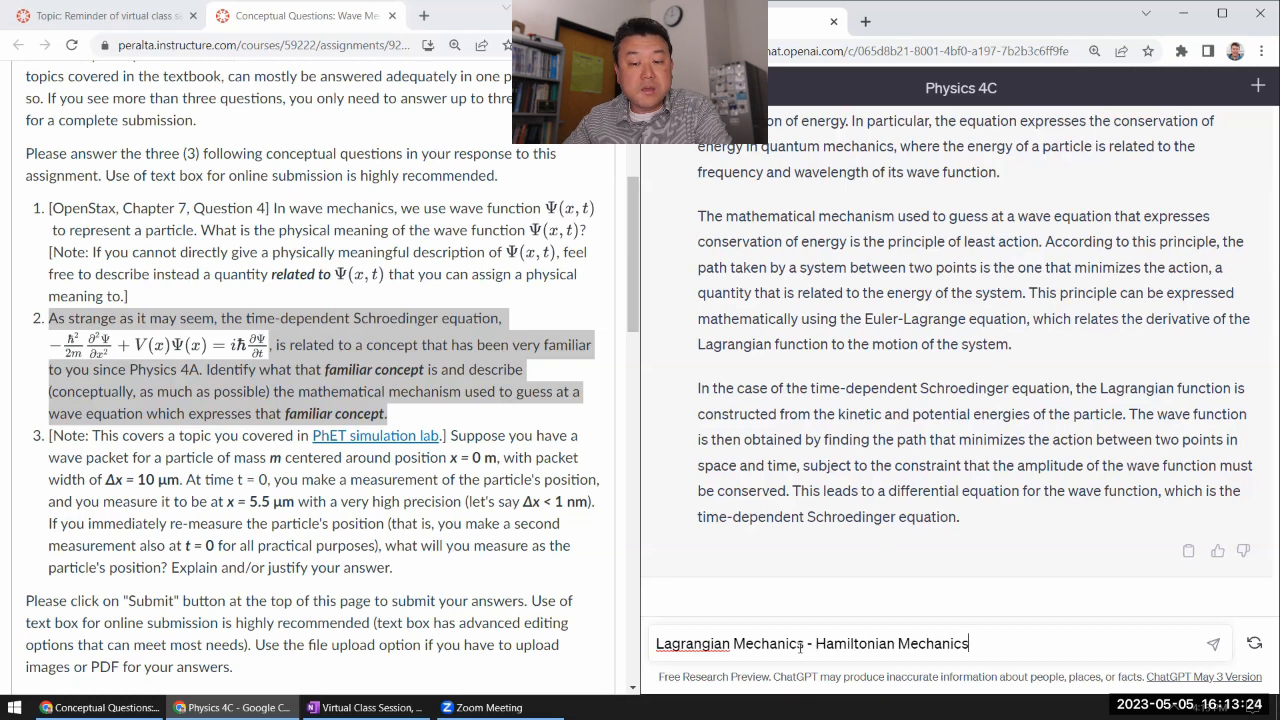
pyautogui.moveTo(803, 644); pyautogui.dragTo(656, 644)
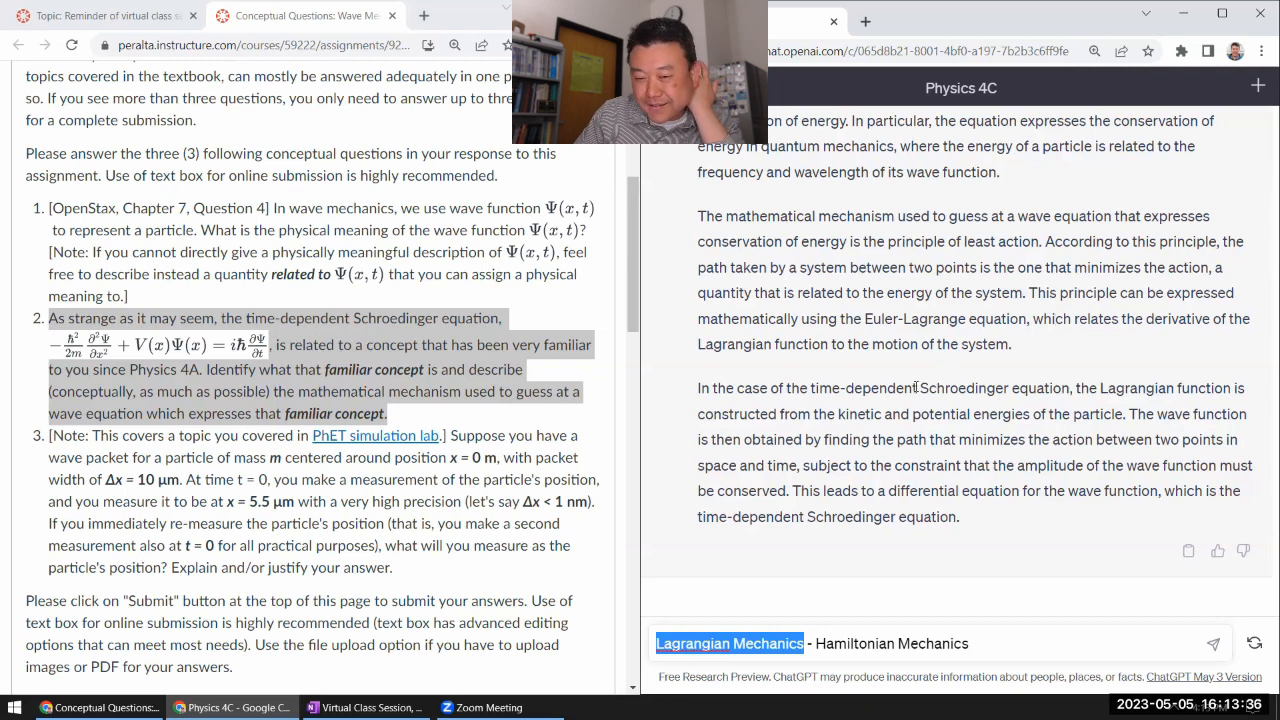
pyautogui.moveTo(1015, 350); pyautogui.dragTo(1043, 244)
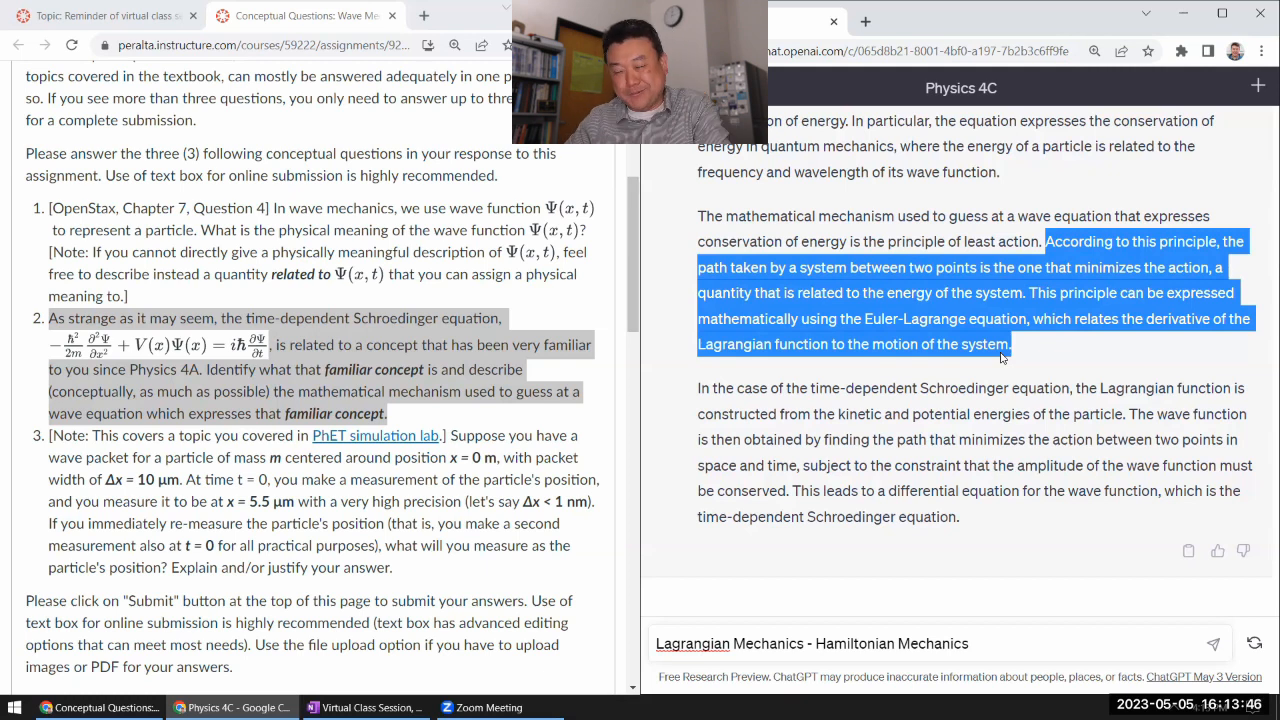
pyautogui.click(770, 437)
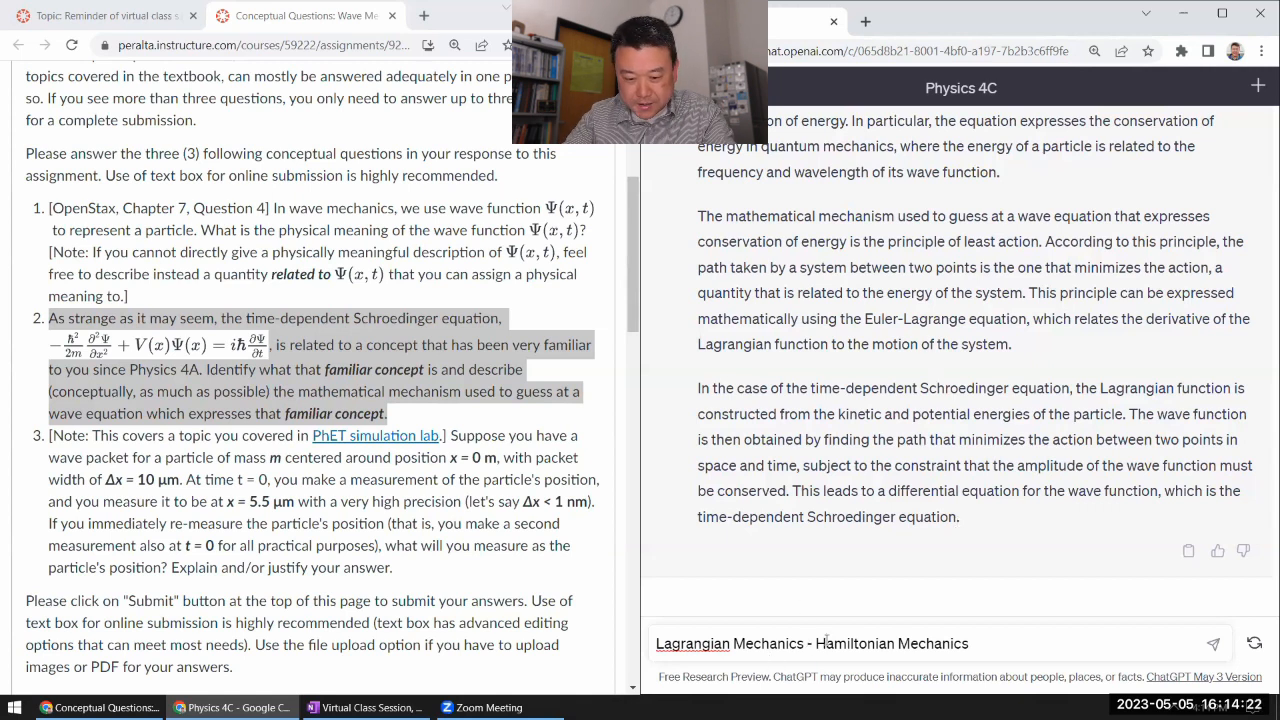
pyautogui.write('Please describe the ')
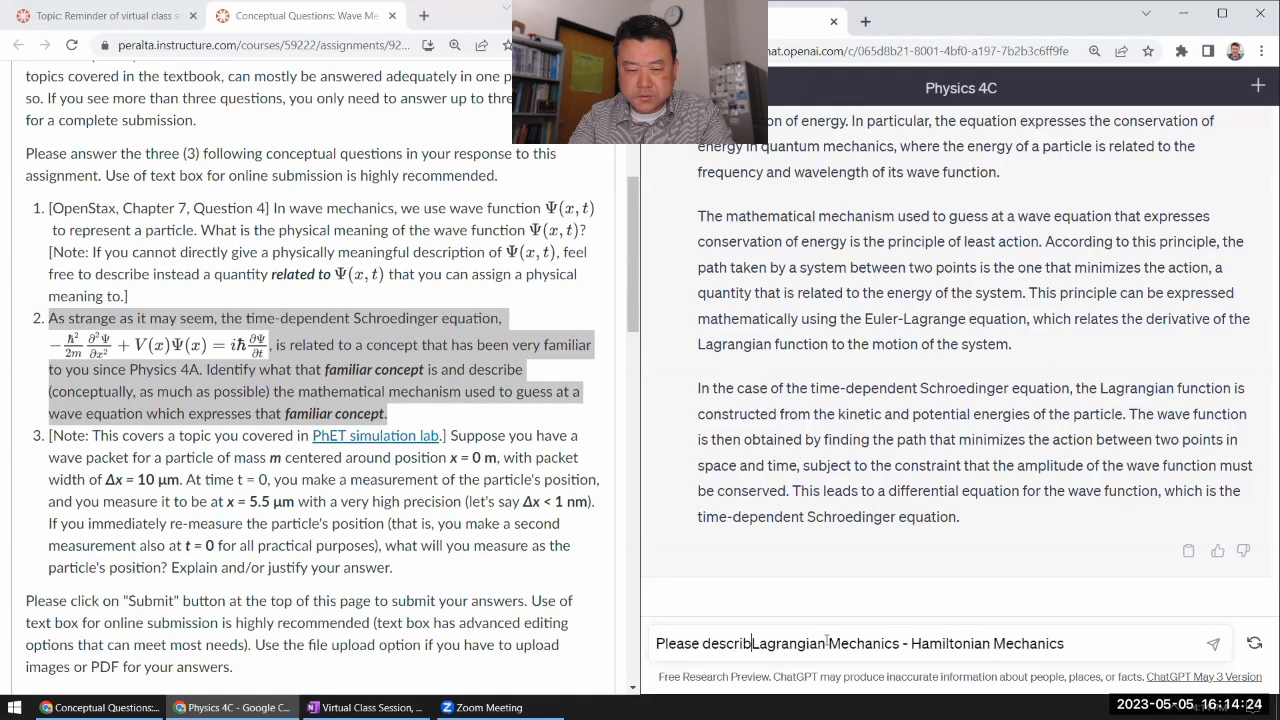
pyautogui.write('difference between')
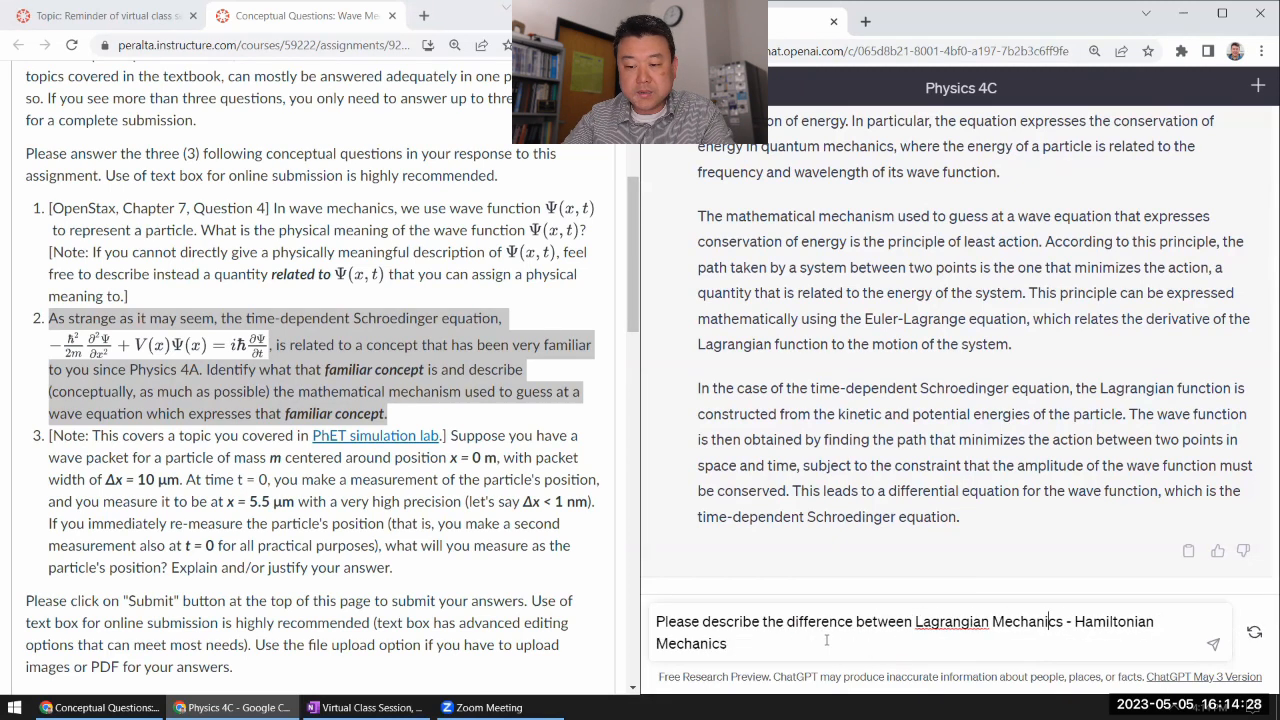
# Rework the draft: drop the dash, lowercase both 'Mechanics', remove extra spaces before Hamiltonian
pyautogui.press('BackSpace')
pyautogui.press('BackSpace')
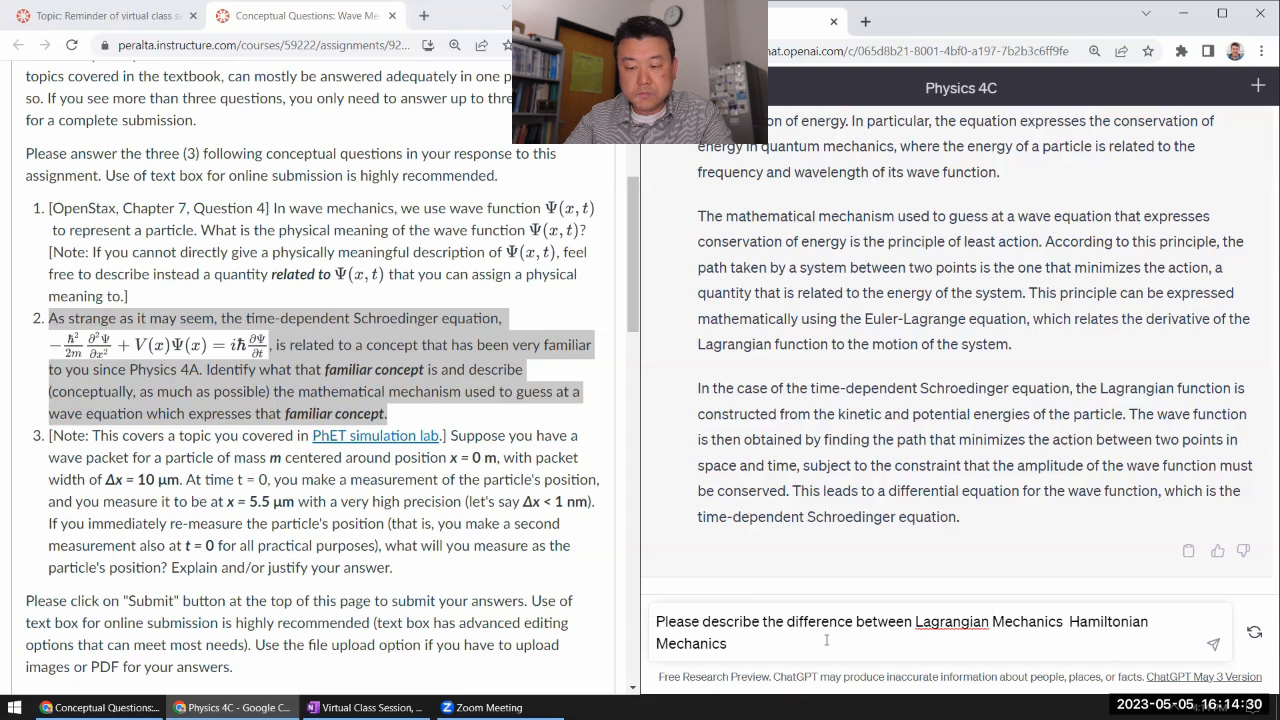
pyautogui.write('formulat')
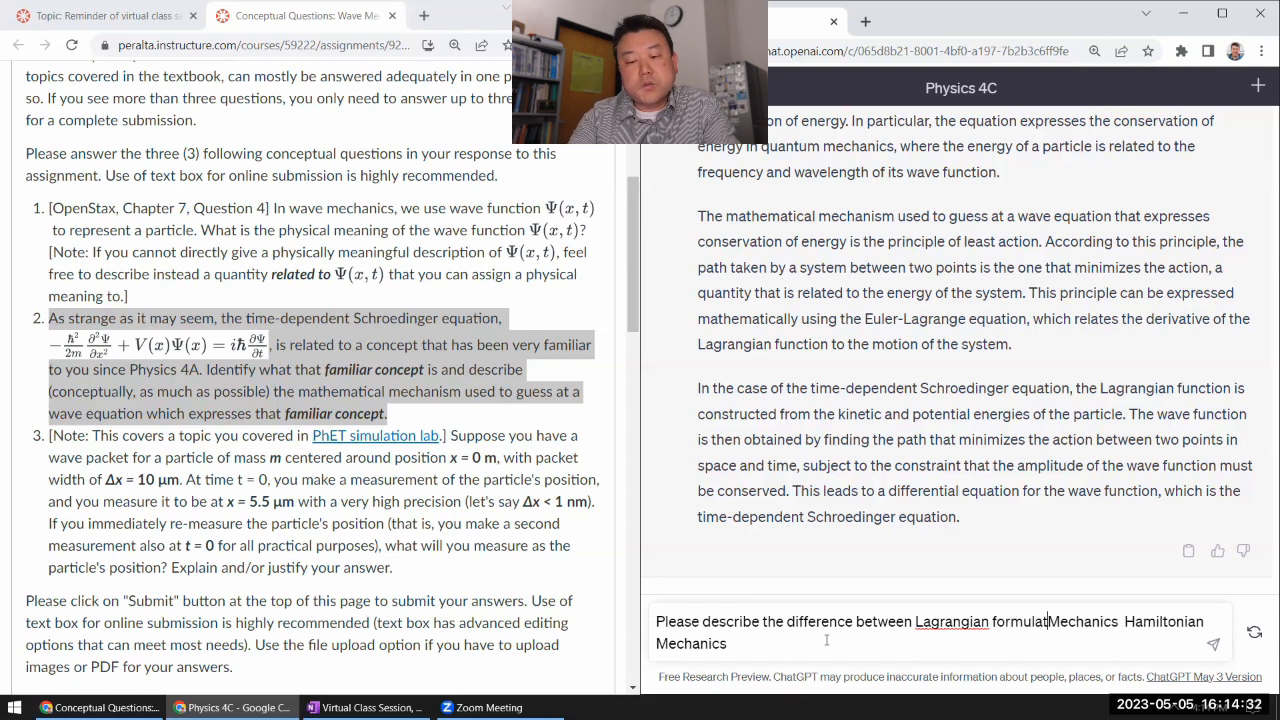
pyautogui.write('ion ofMechanics')
pyautogui.press('Delete')
pyautogui.write('m')
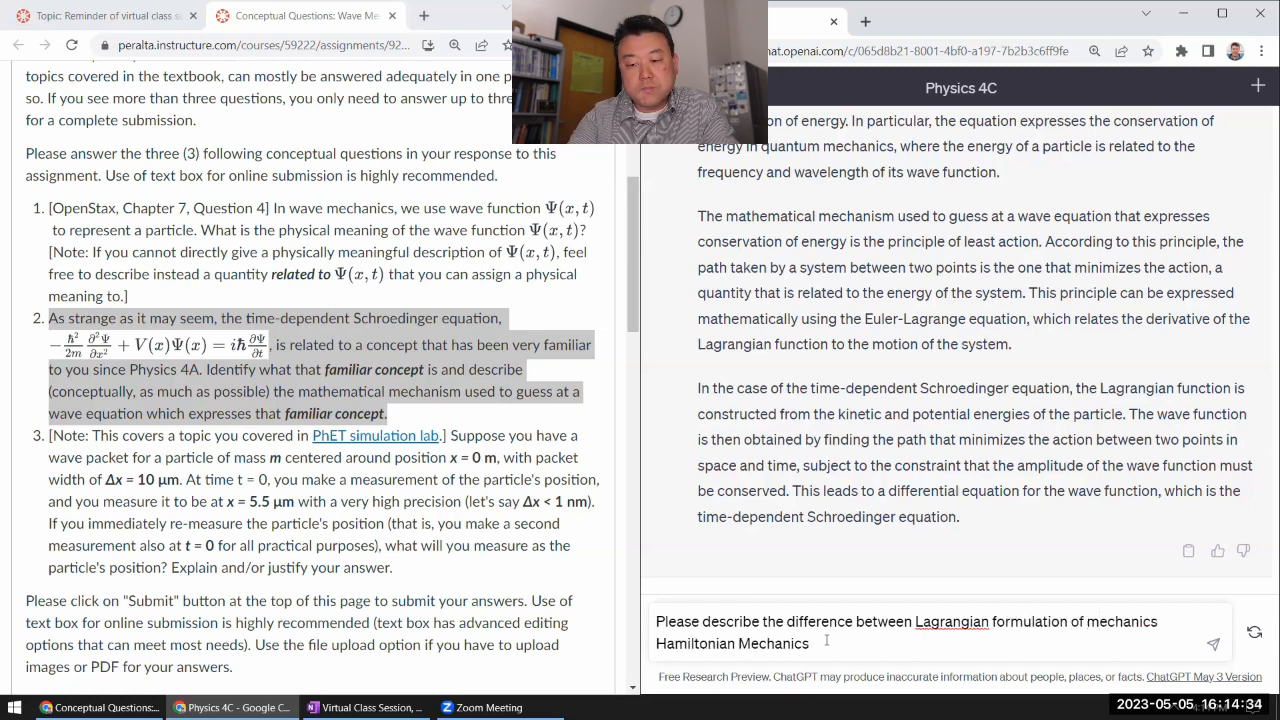
pyautogui.write('(quantum) ')
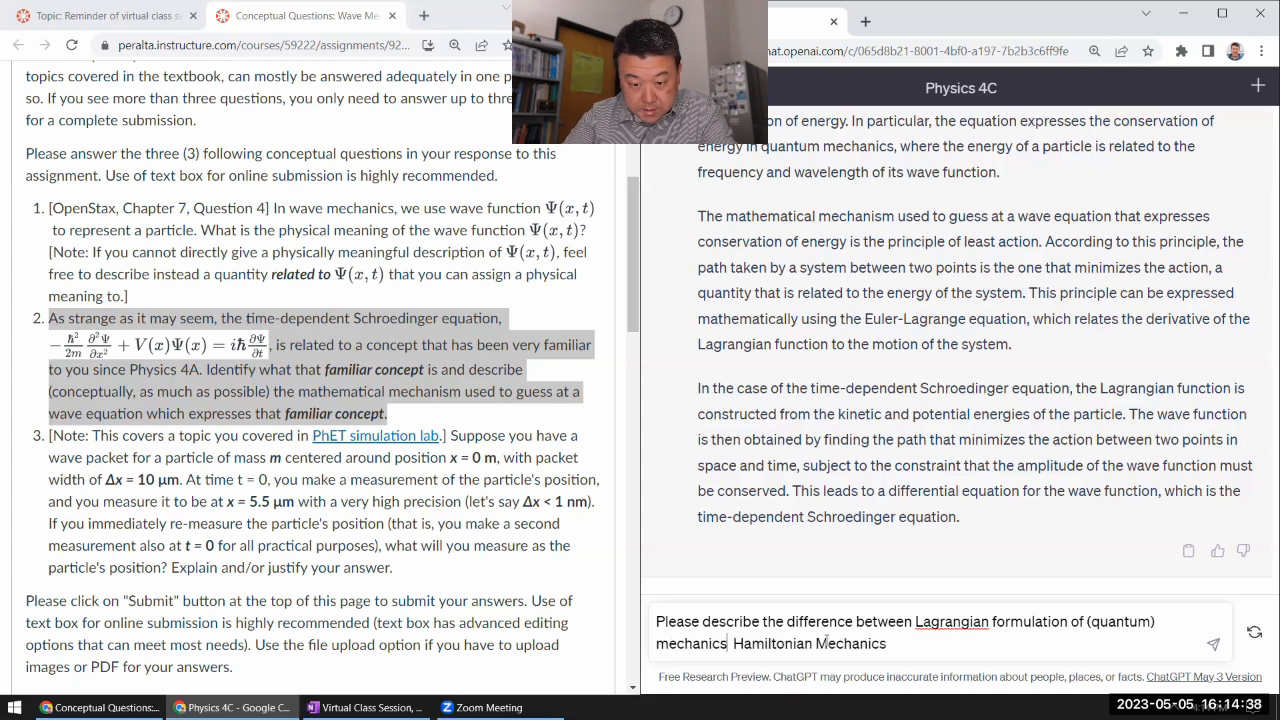
pyautogui.write(' and the')
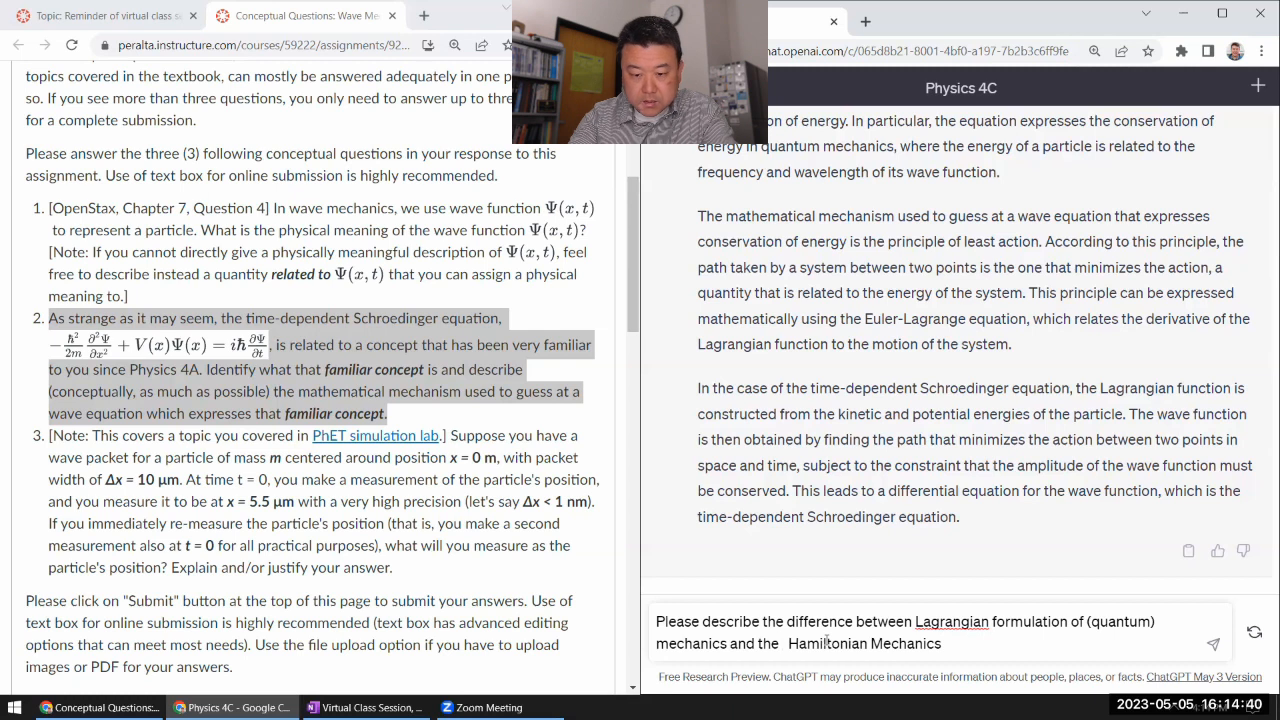
pyautogui.press('Delete')
pyautogui.press('Delete')
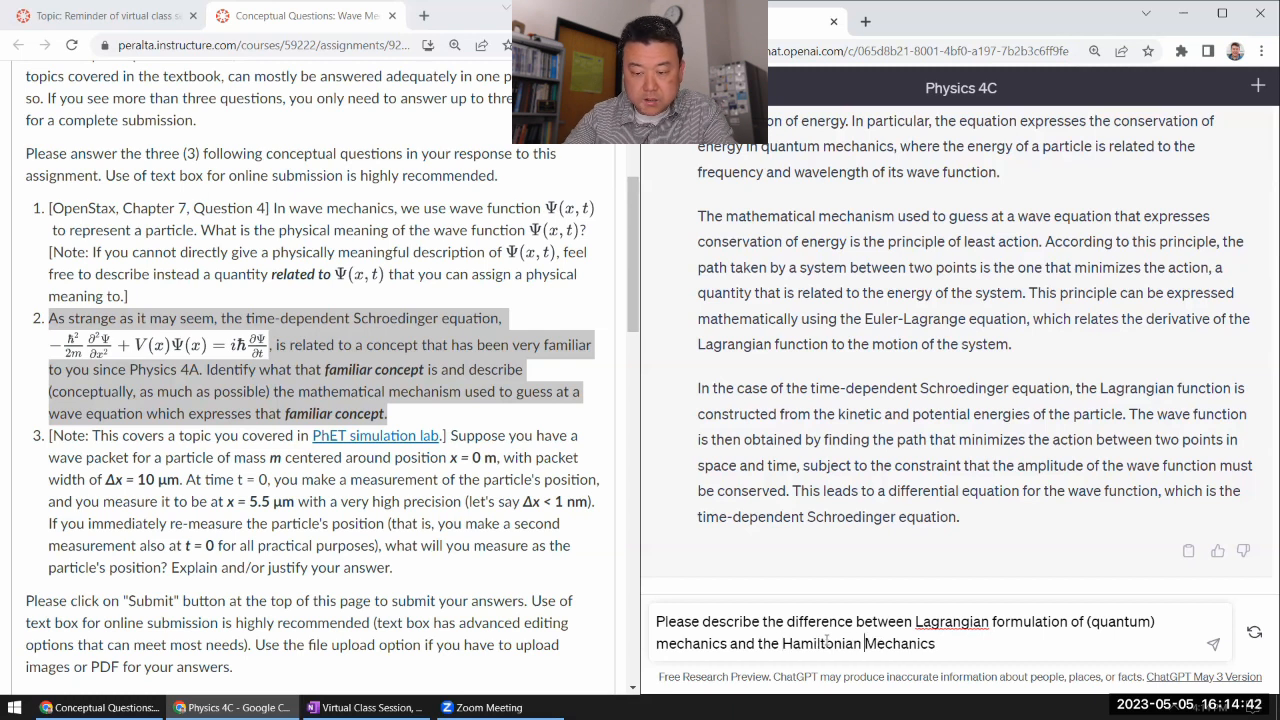
pyautogui.write('formulation of (')
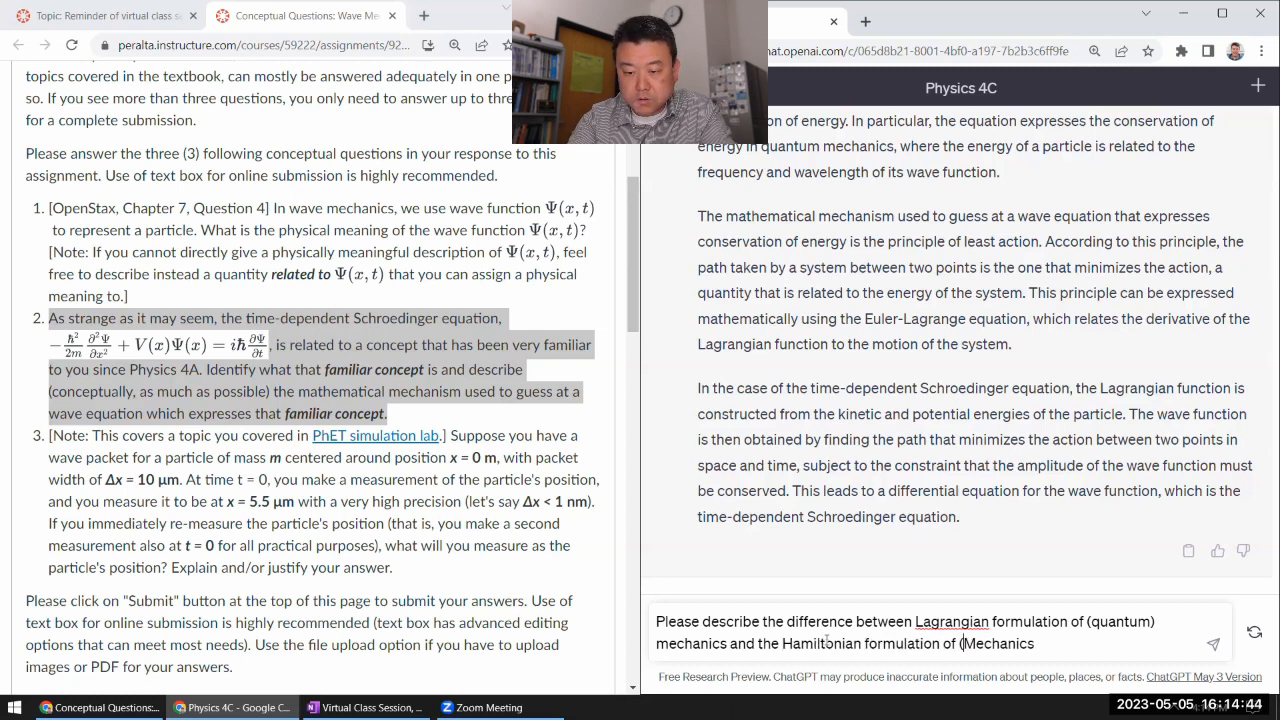
pyautogui.write('quantum)')
pyautogui.press('Delete')
pyautogui.write('m')
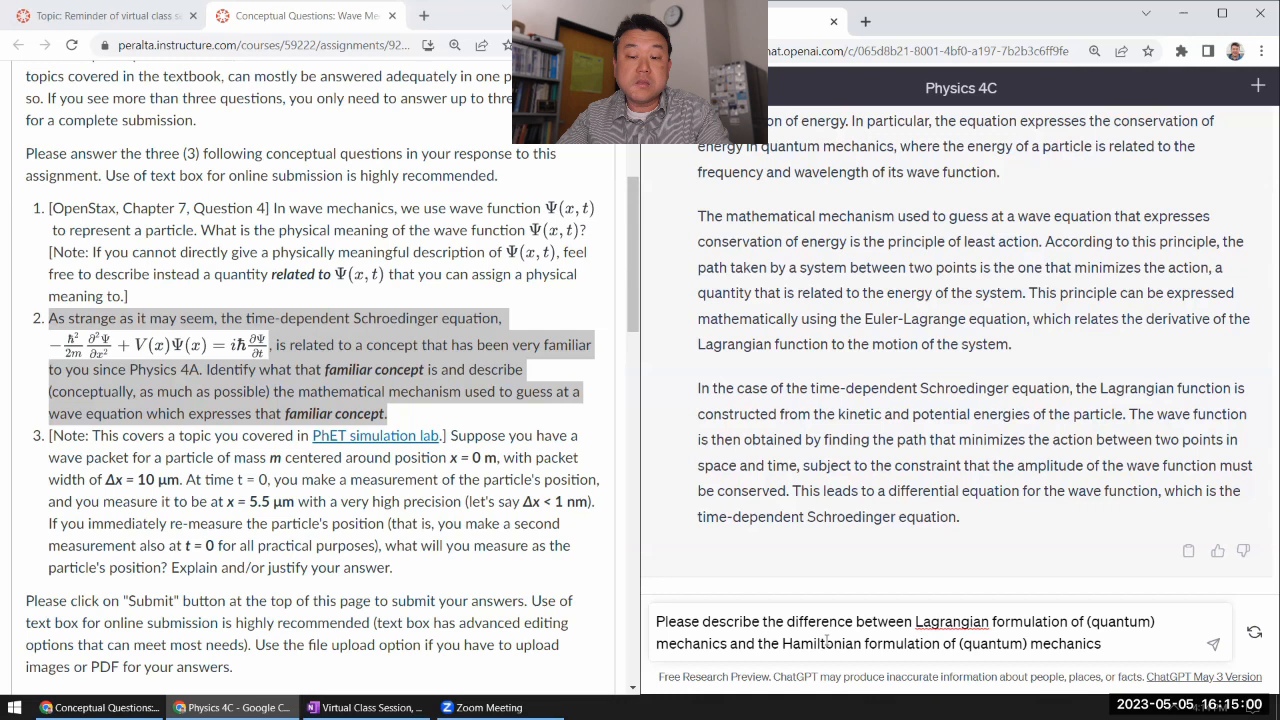
# Complete the question asking the difference between Lagrangian and Hamiltonian formulations of (quantum) mechanics
pyautogui.hotkey('ctrl', 'Left')
pyautogui.hotkey('ctrl', 'Left')
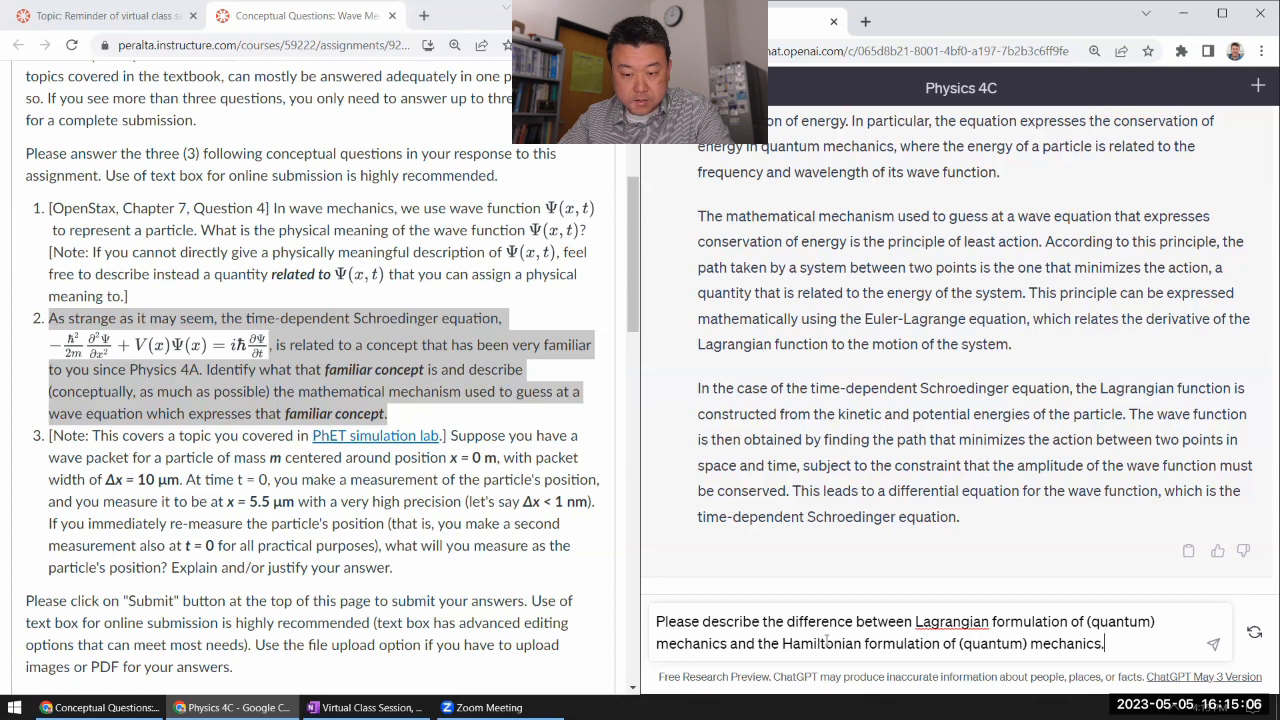
pyautogui.hotkey('shift', 'Return')
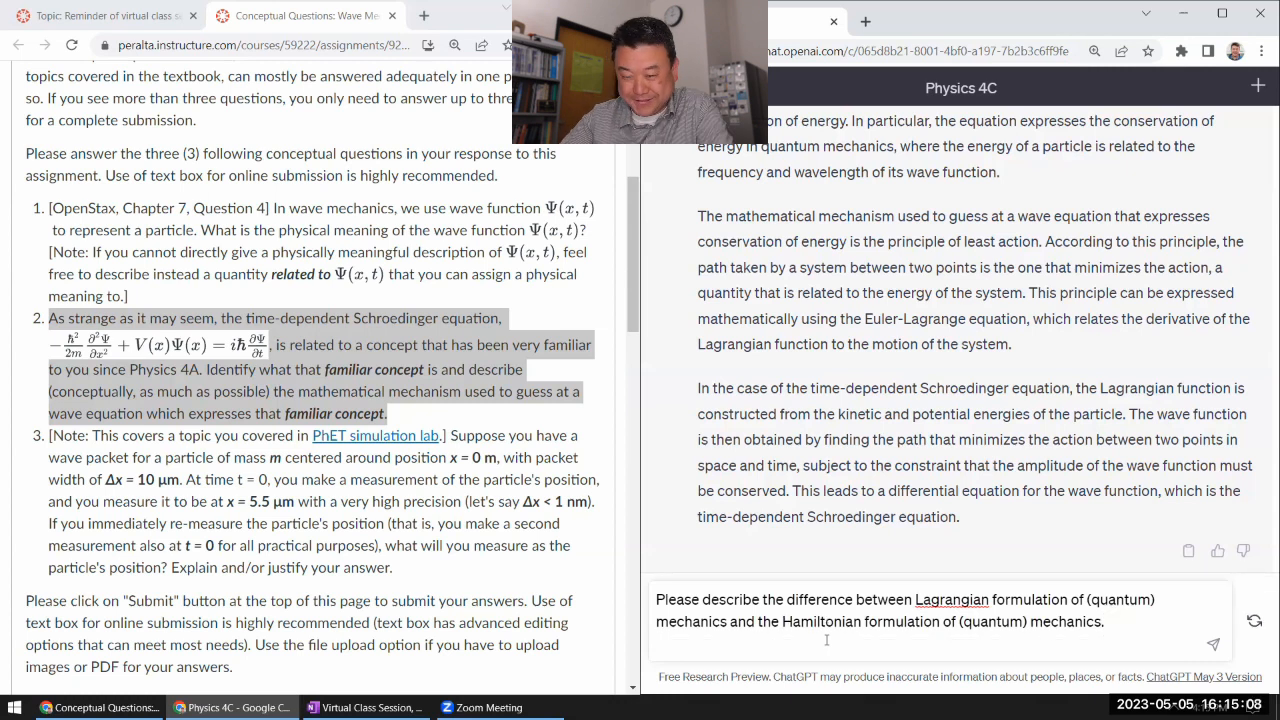
pyautogui.press('BackSpace')
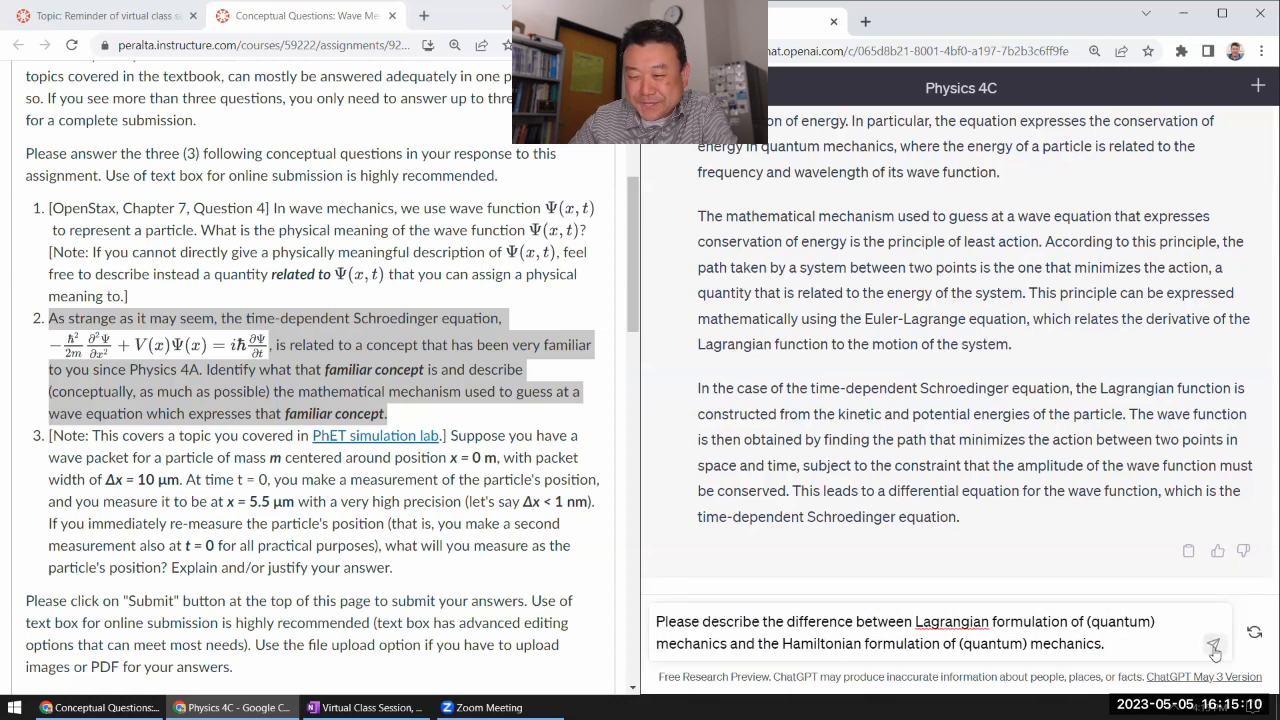
# Send the Lagrangian-versus-Hamiltonian question and clear the Canvas highlight on question 2
pyautogui.click(1213, 644)
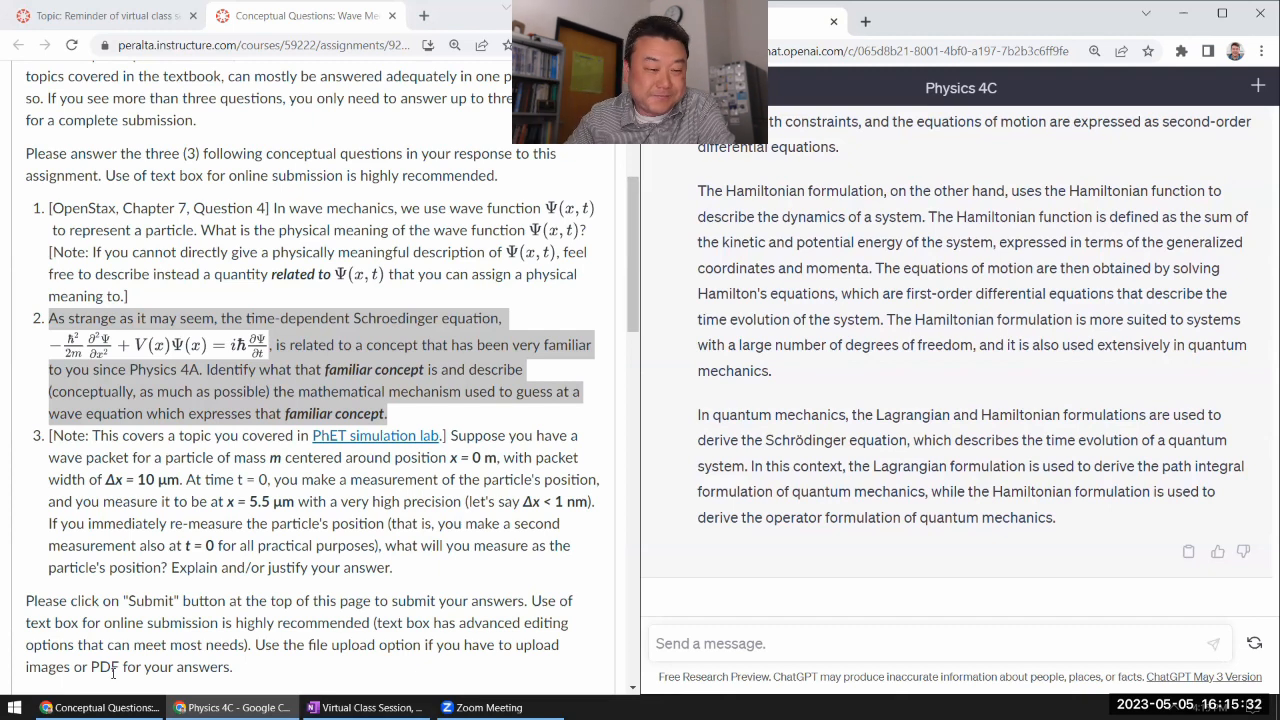
pyautogui.click(457, 456)
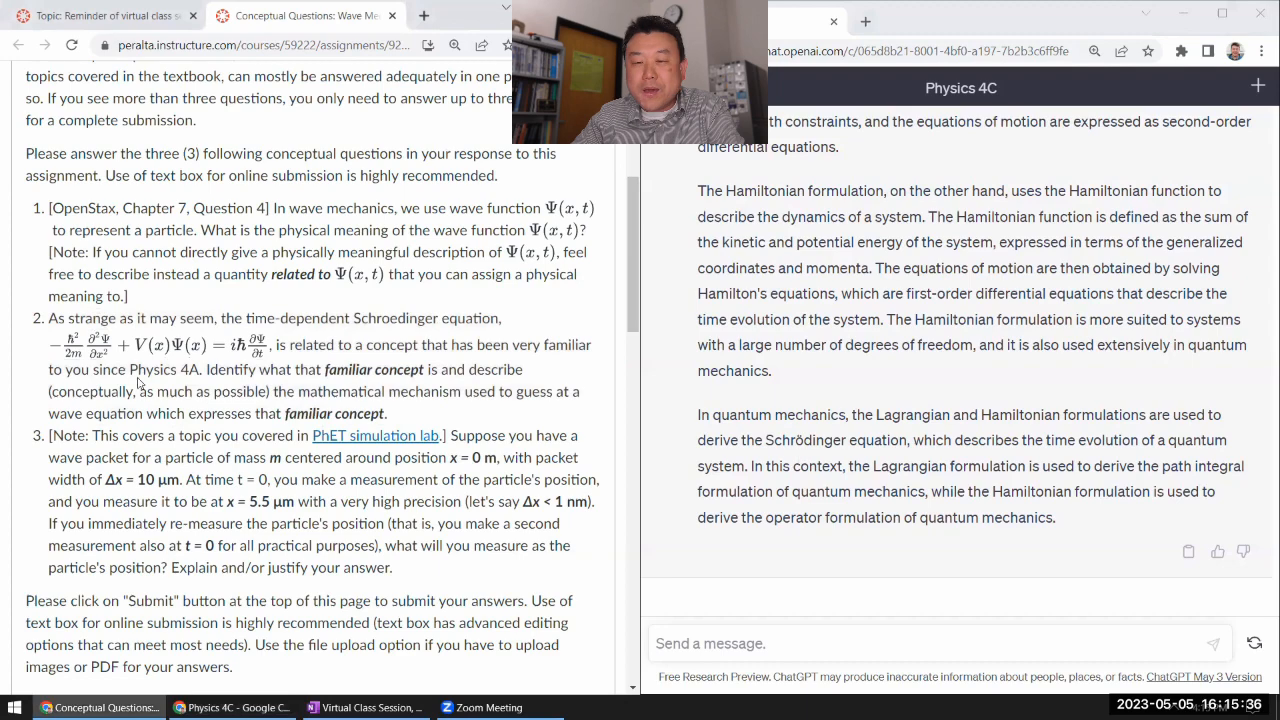
pyautogui.scroll(8, 865, 432)
pyautogui.scroll(8, 865, 432)
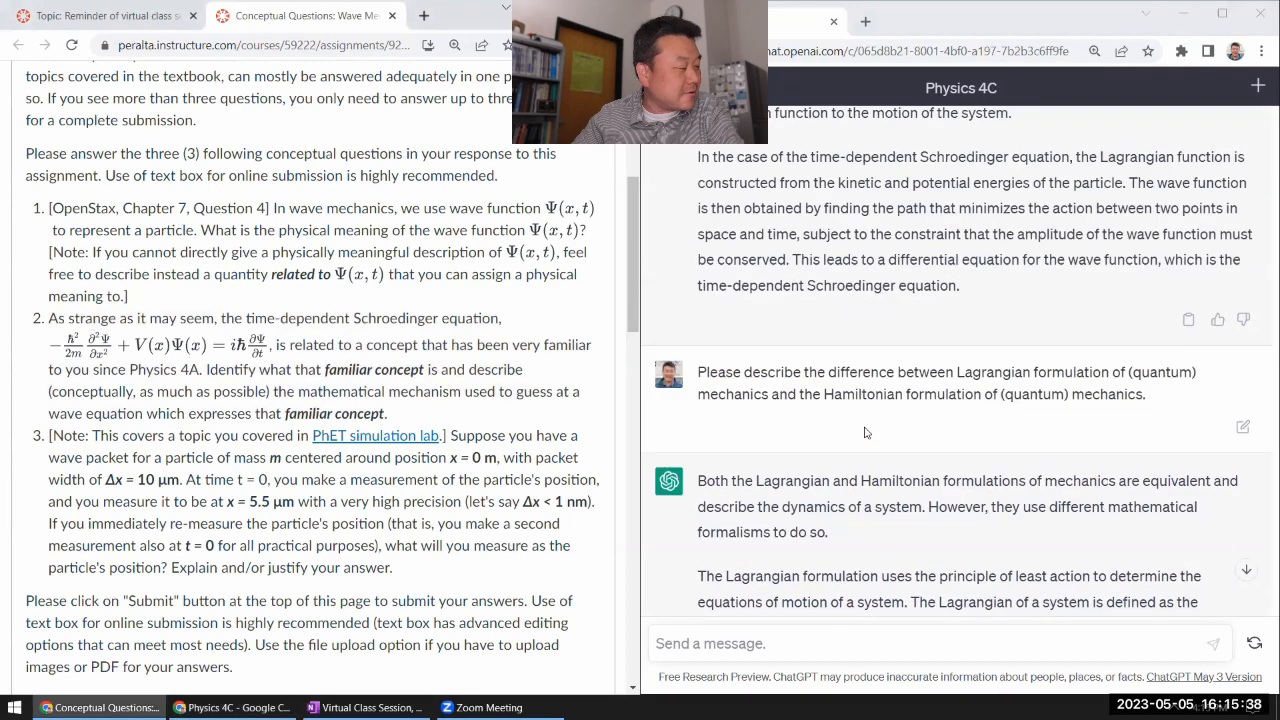
pyautogui.scroll(4, 865, 432)
pyautogui.scroll(3, 865, 432)
pyautogui.scroll(3, 865, 432)
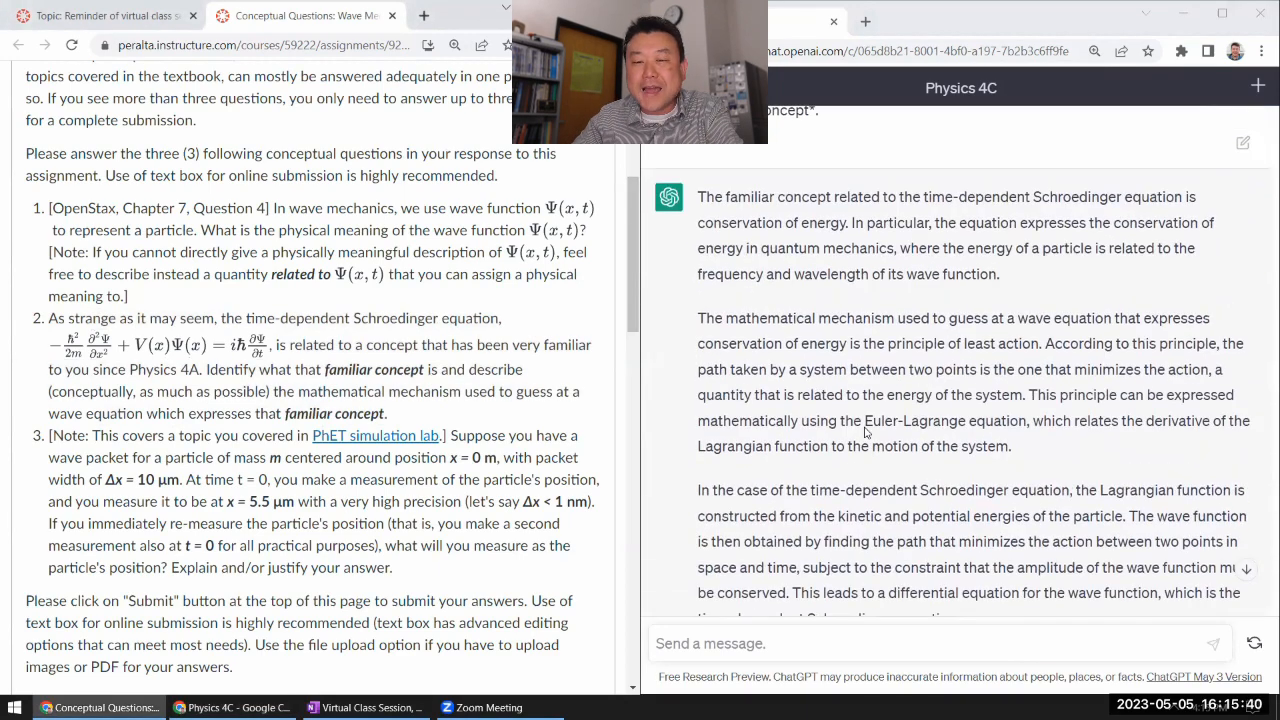
pyautogui.scroll(4, 865, 432)
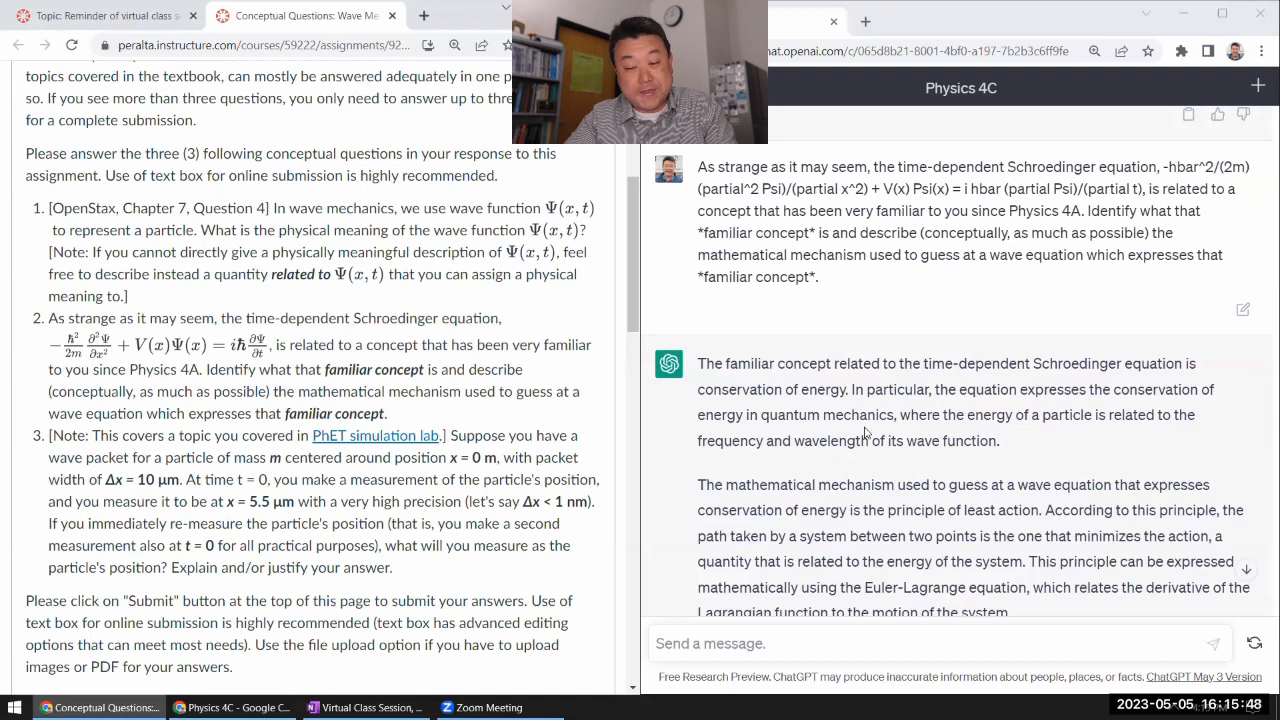
pyautogui.scroll(-4, 865, 432)
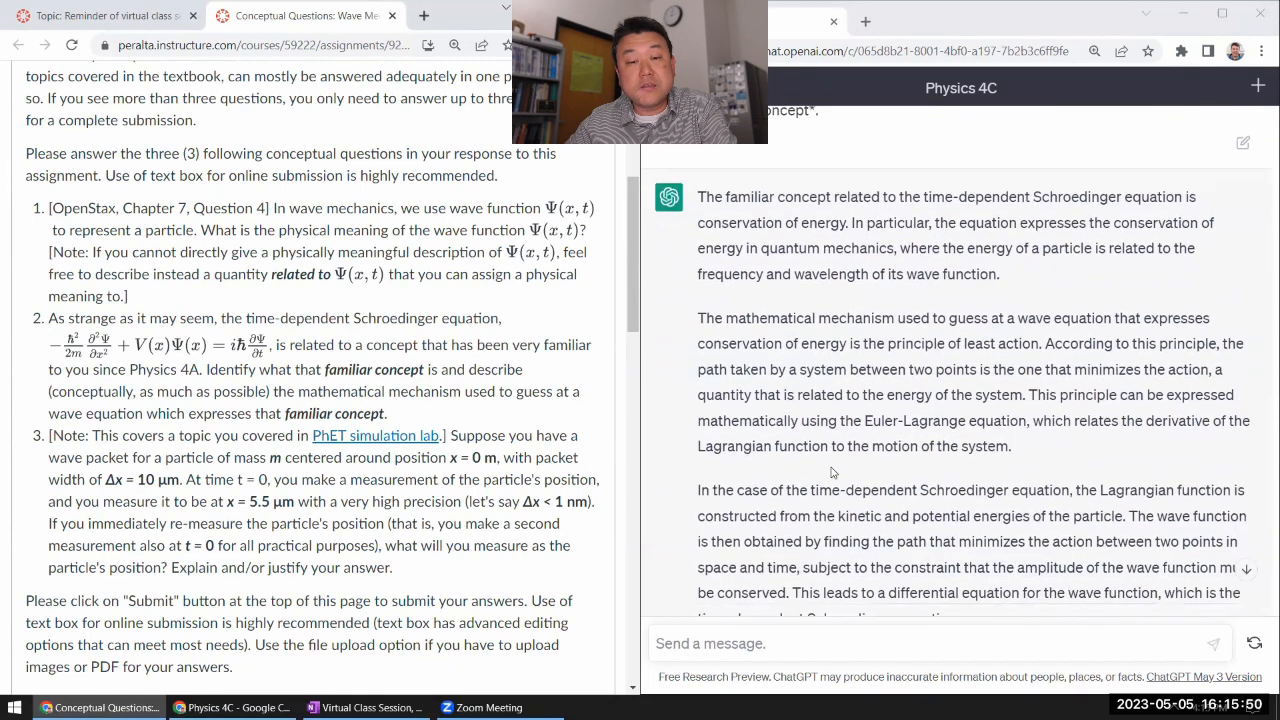
pyautogui.scroll(-2, 832, 471)
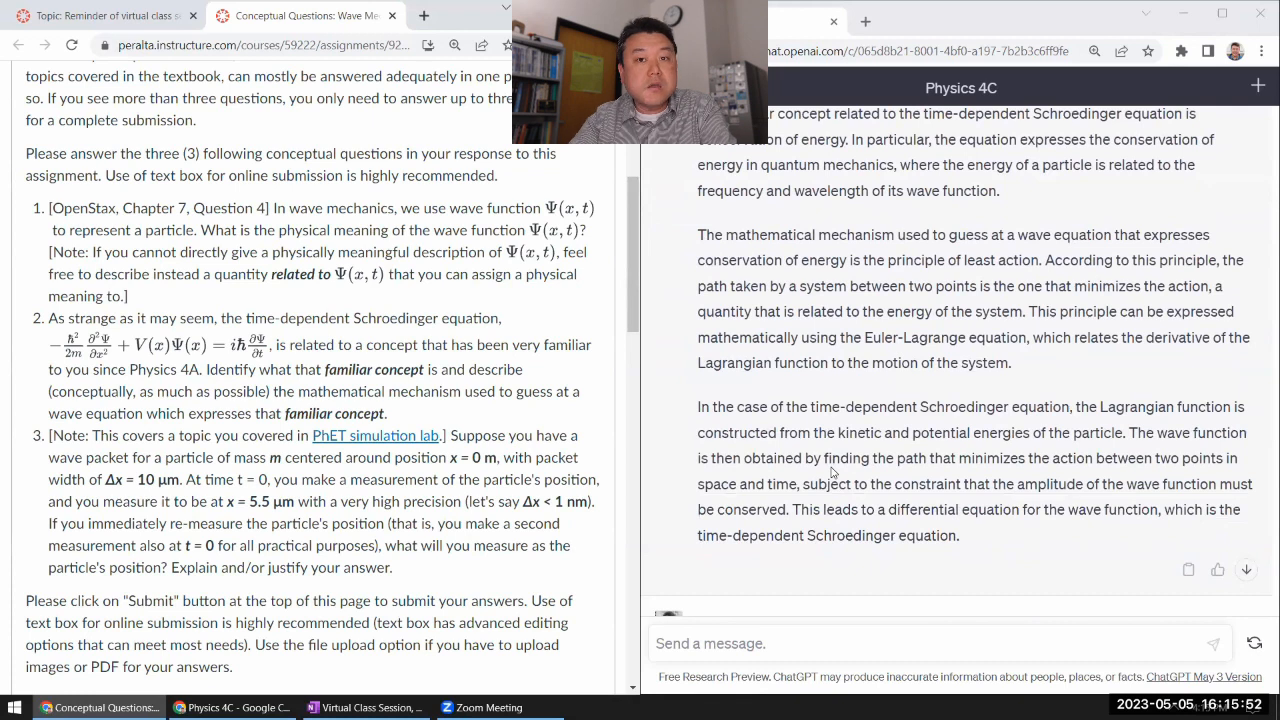
pyautogui.scroll(2, 832, 471)
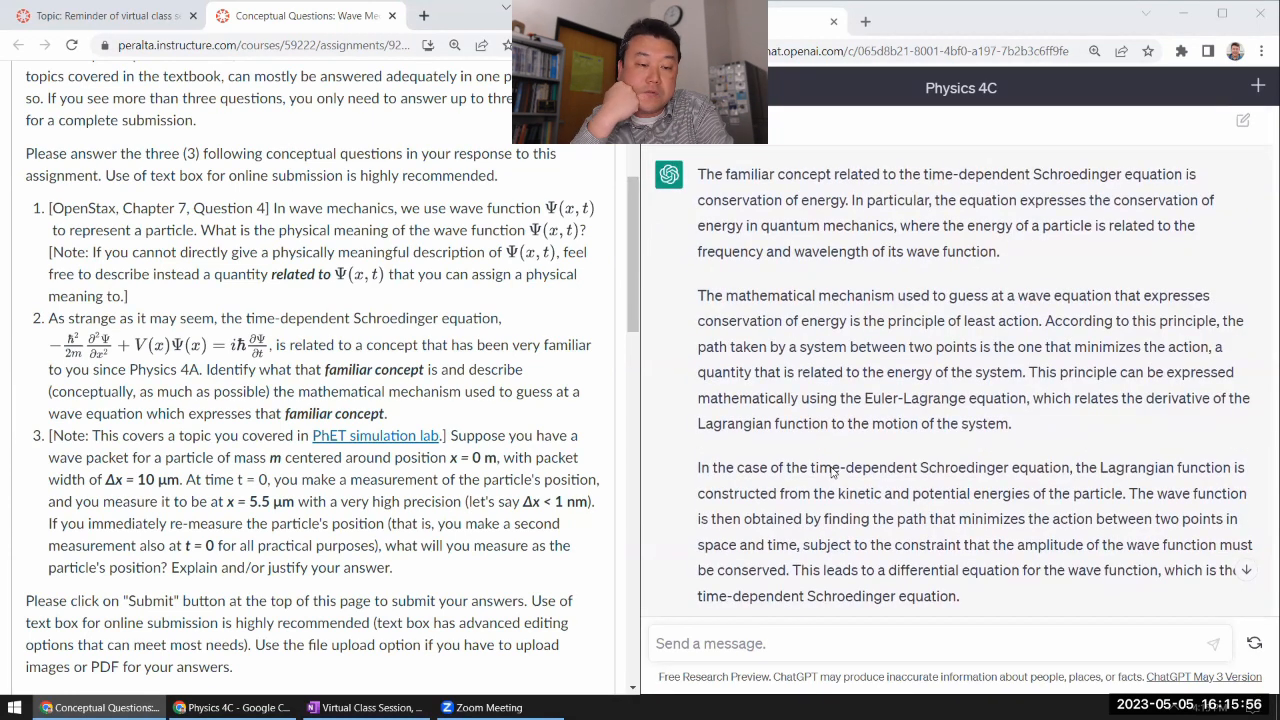
pyautogui.moveTo(1030, 605)
pyautogui.mouseDown()
pyautogui.moveTo(836, 484)
pyautogui.moveTo(700, 328)
pyautogui.moveTo(698, 296)
pyautogui.mouseUp()
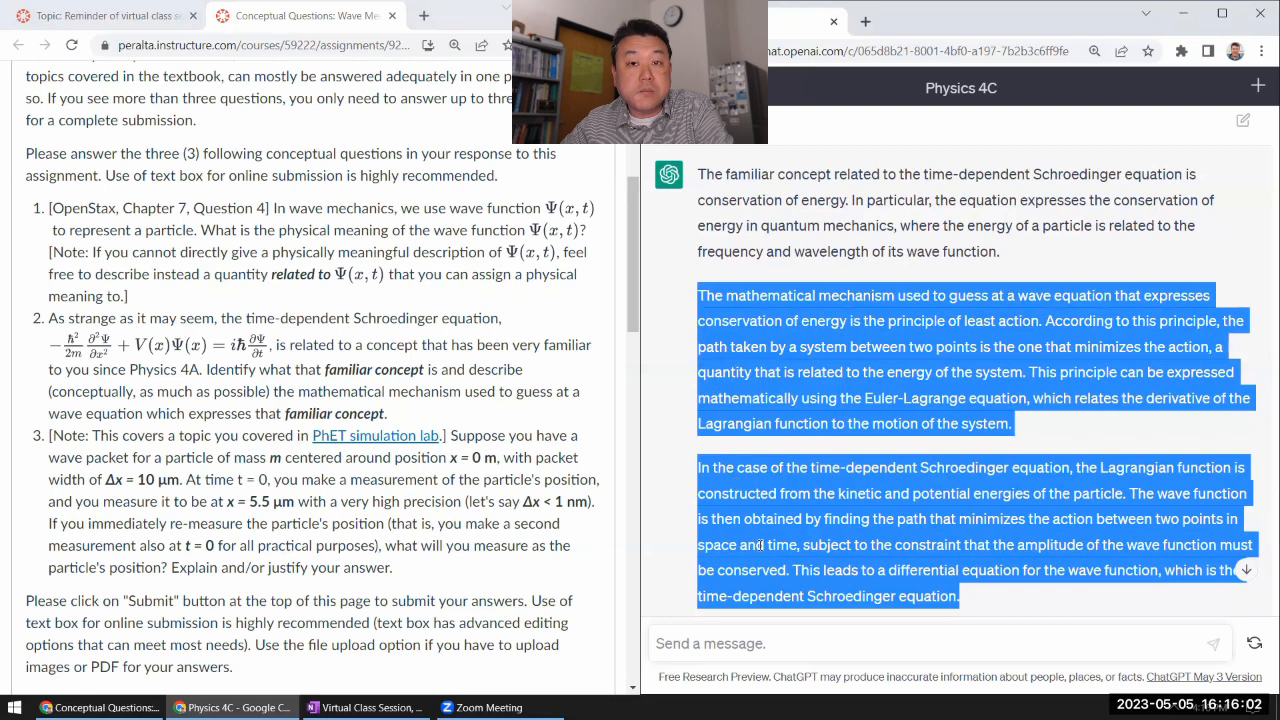
pyautogui.click(922, 539)
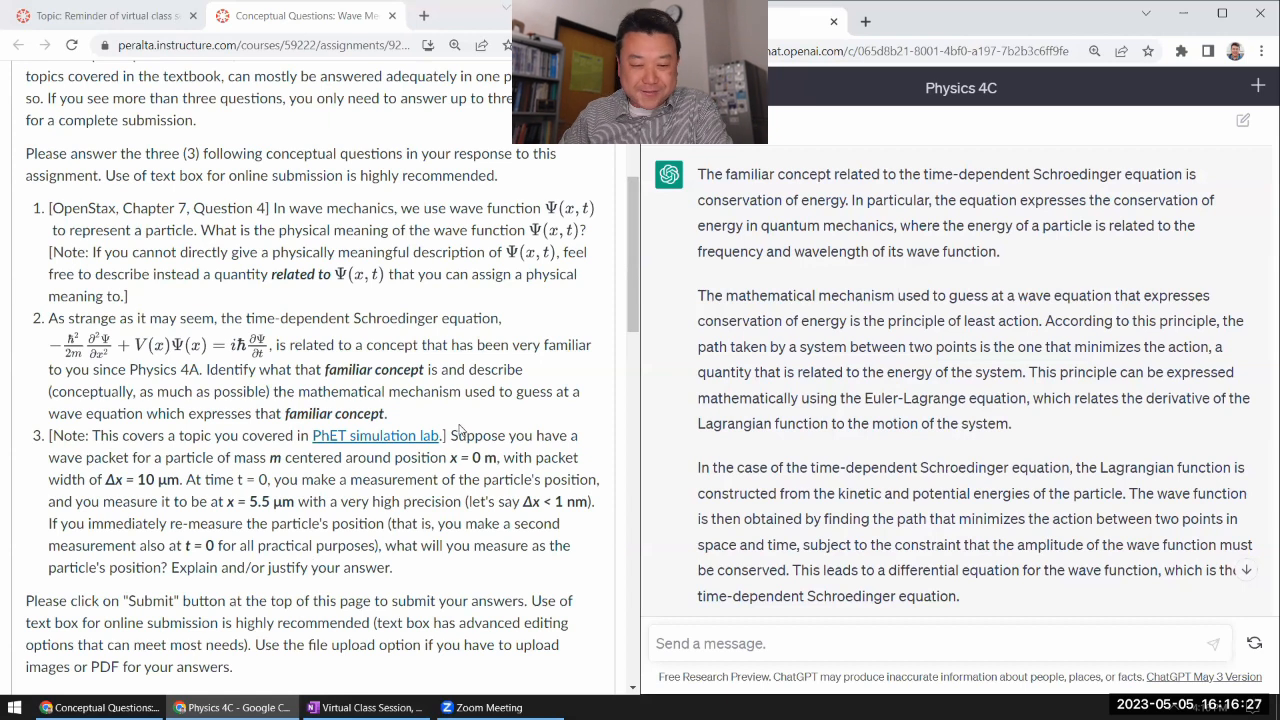
# Copy question 3 about re-measuring the wave packet particle's position from the Canvas page
pyautogui.moveTo(452, 436); pyautogui.dragTo(392, 567)
pyautogui.hotkey('ctrl', 'c')
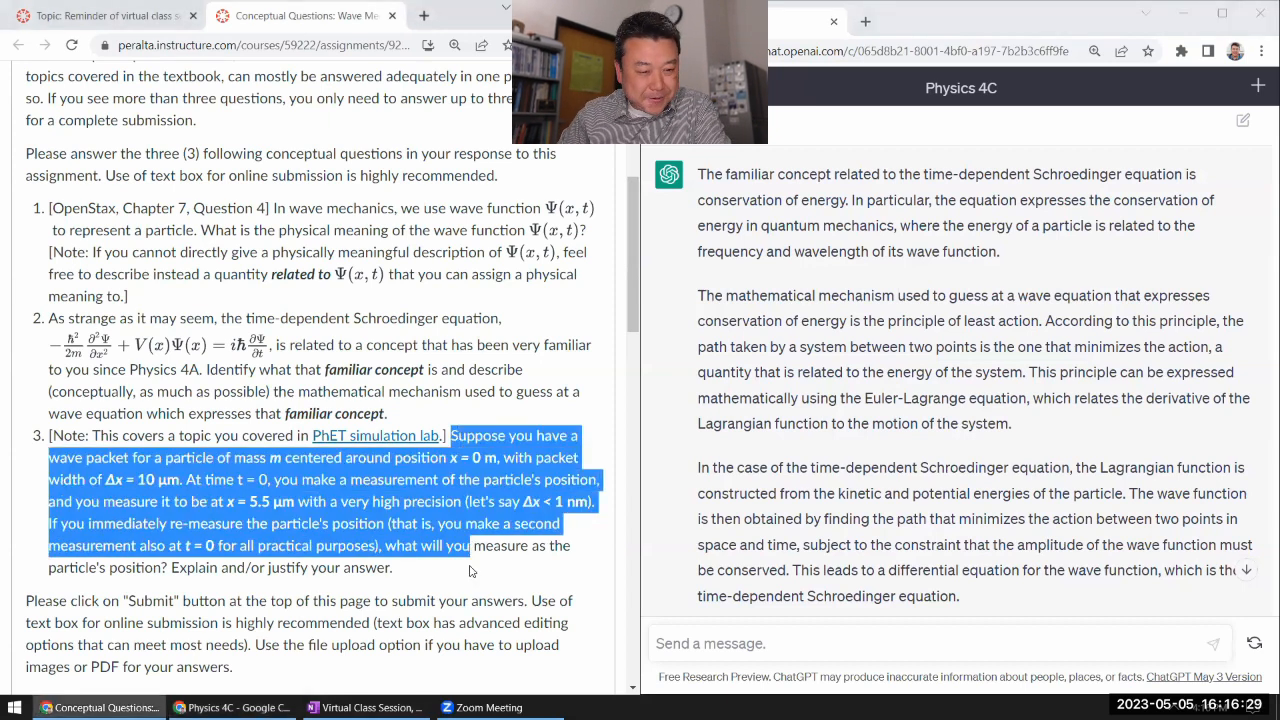
pyautogui.rightClick(396, 528)
pyautogui.click(418, 533)
# Paste question 3 into ChatGPT and send it
pyautogui.click(930, 643)
pyautogui.hotkey('ctrl', 'v')
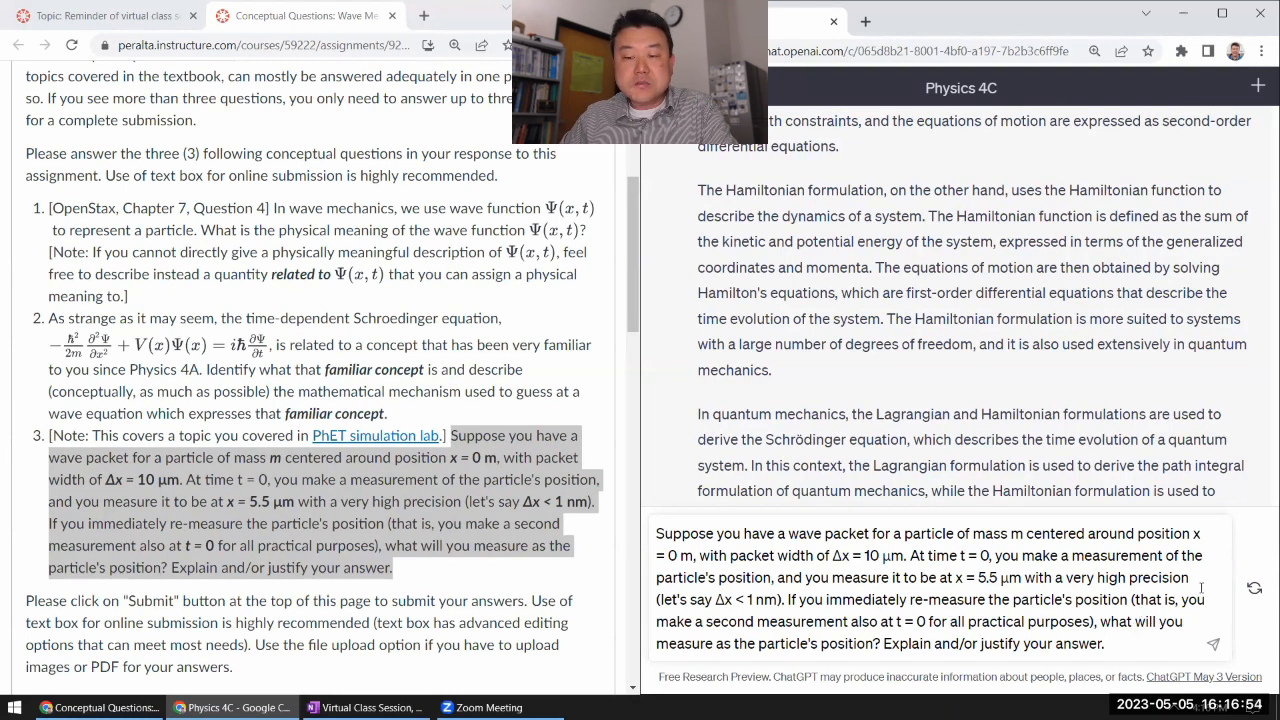
pyautogui.click(1215, 650)
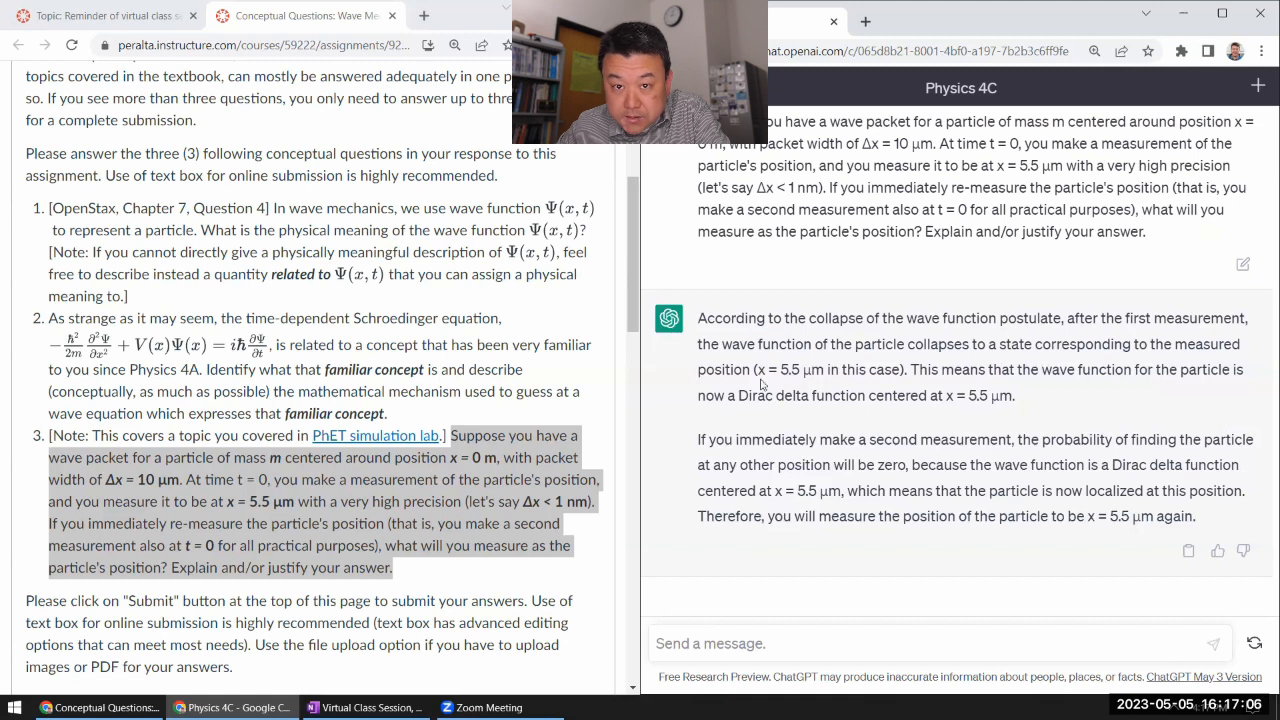
pyautogui.moveTo(742, 397); pyautogui.dragTo(866, 396)
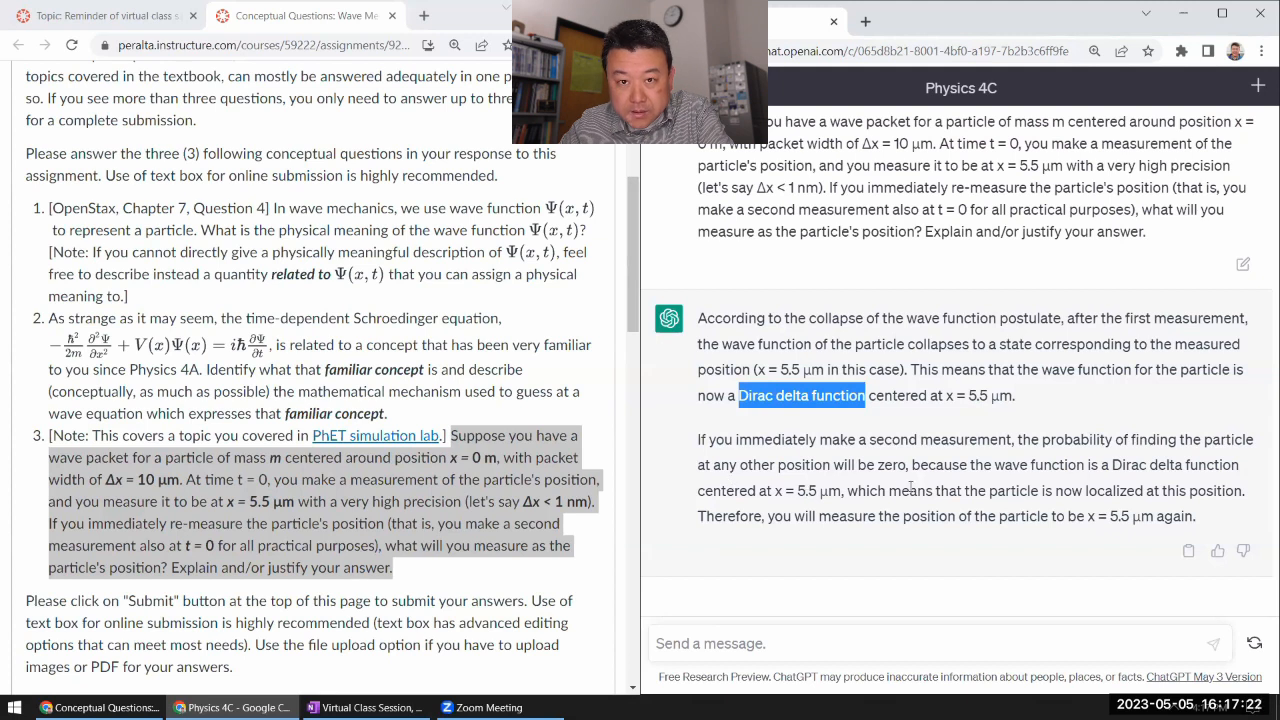
pyautogui.moveTo(1031, 516); pyautogui.dragTo(1222, 520)
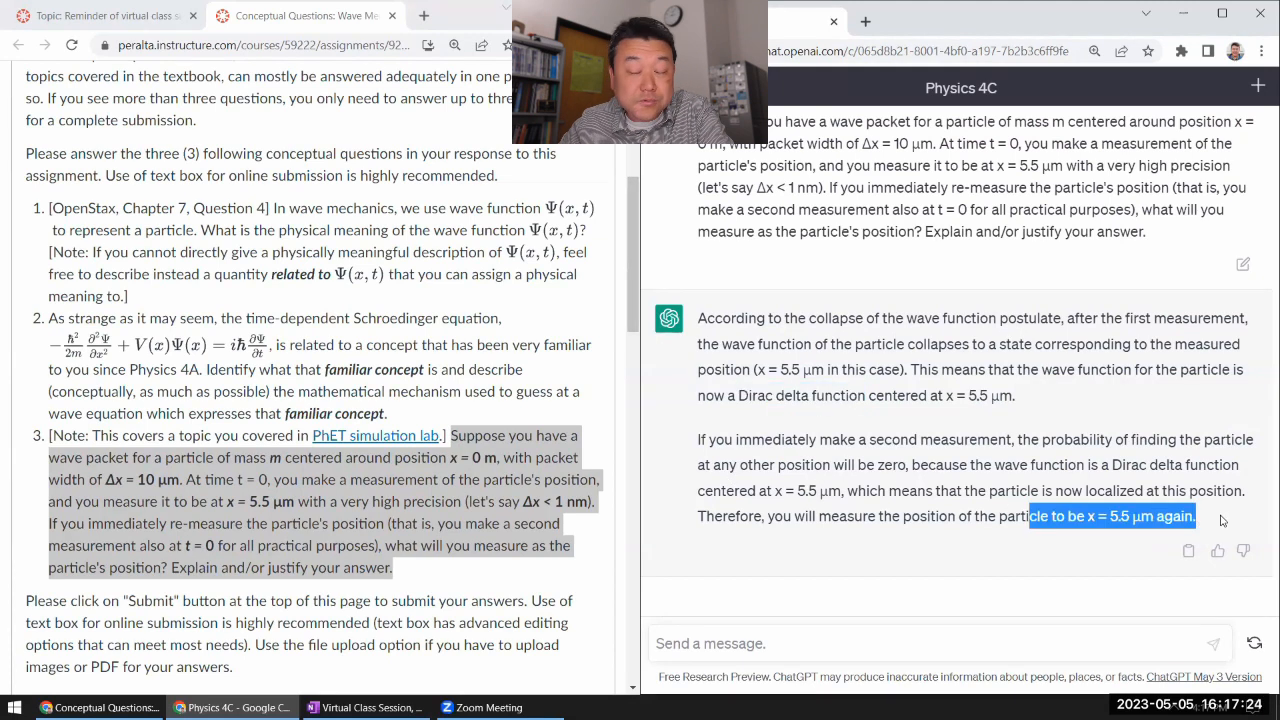
pyautogui.click(1080, 487)
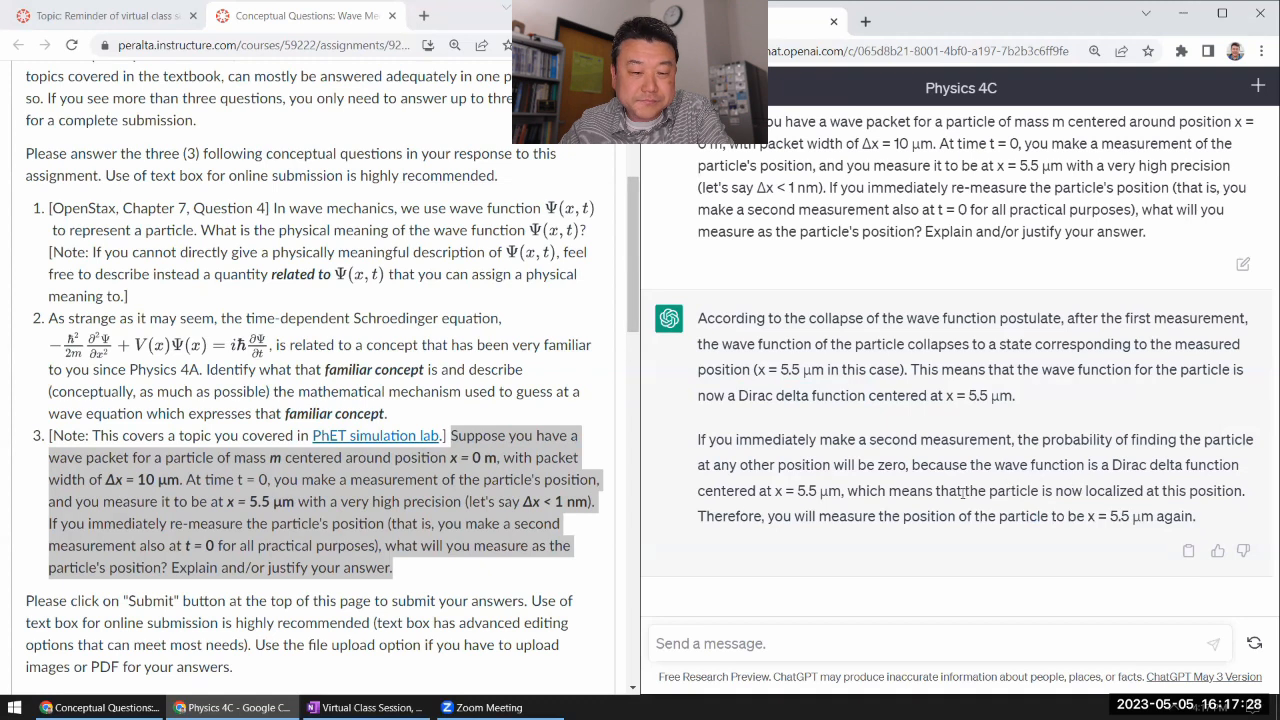
pyautogui.click(345, 403)
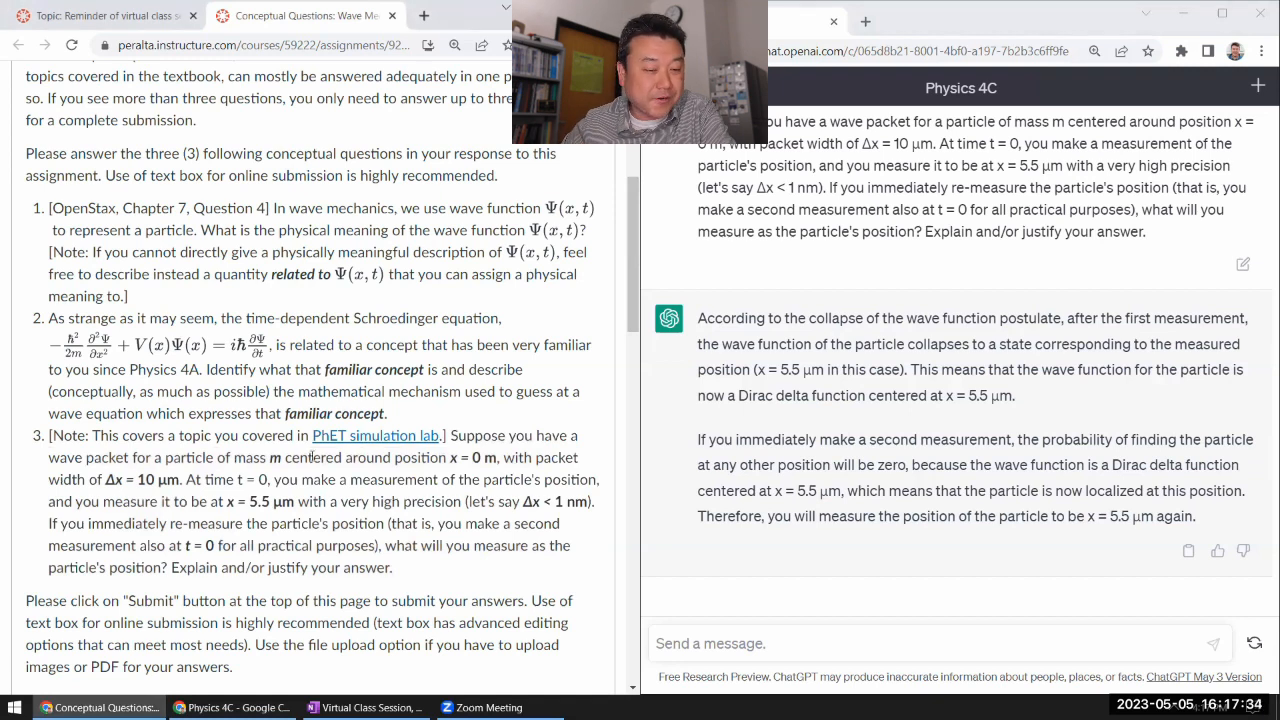
pyautogui.scroll(-2, 297, 475)
pyautogui.scroll(-2, 247, 498)
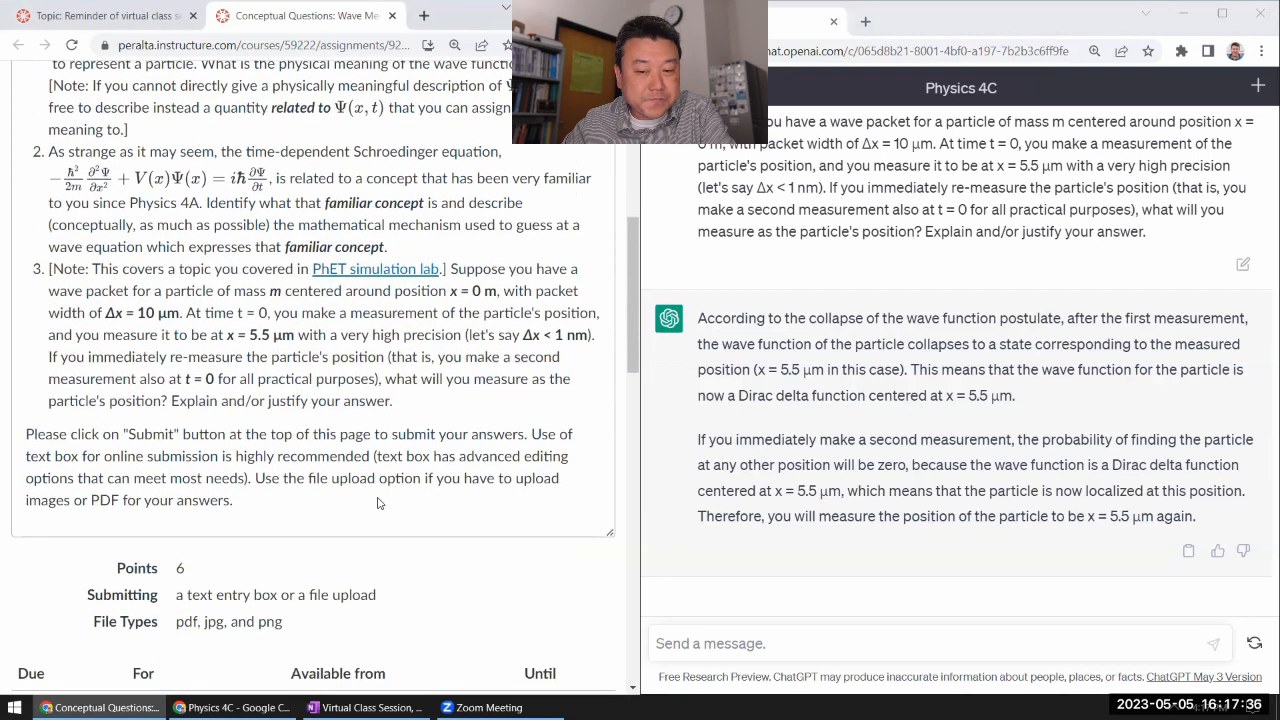
pyautogui.scroll(3, 378, 501)
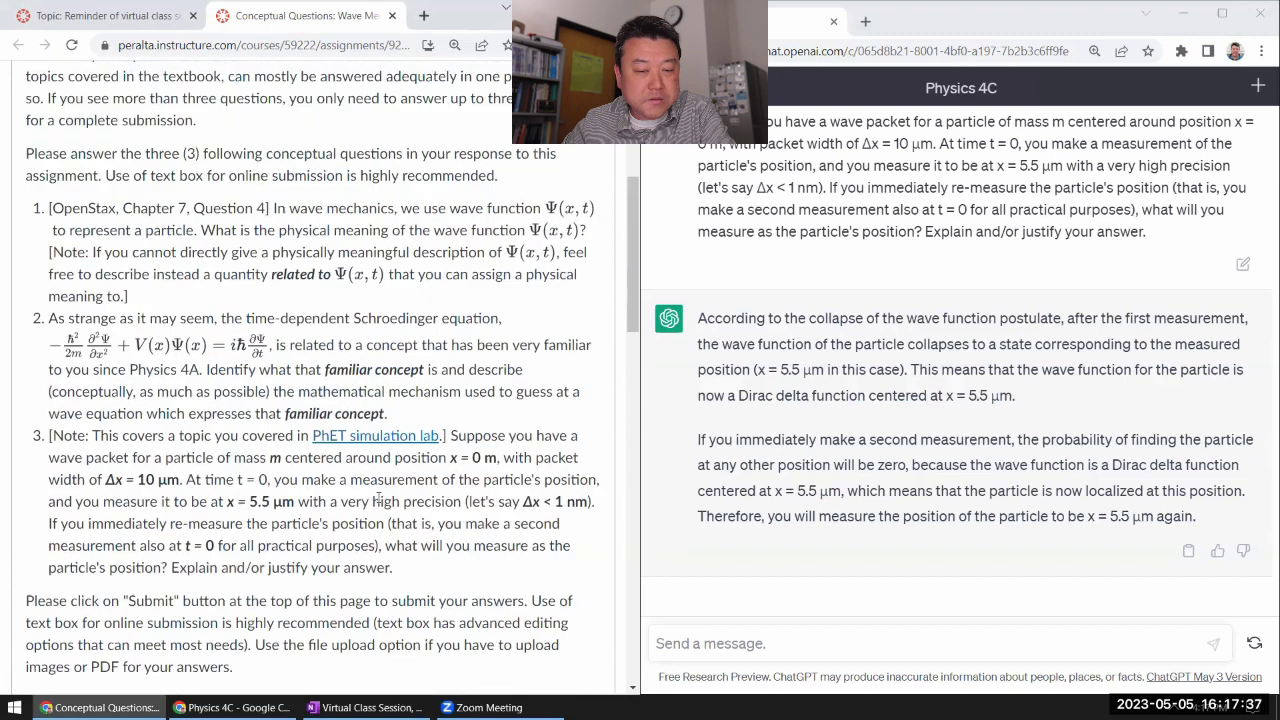
# Highlight the term 'Dirac delta function' in the answer and start a new message about it
pyautogui.click(813, 648)
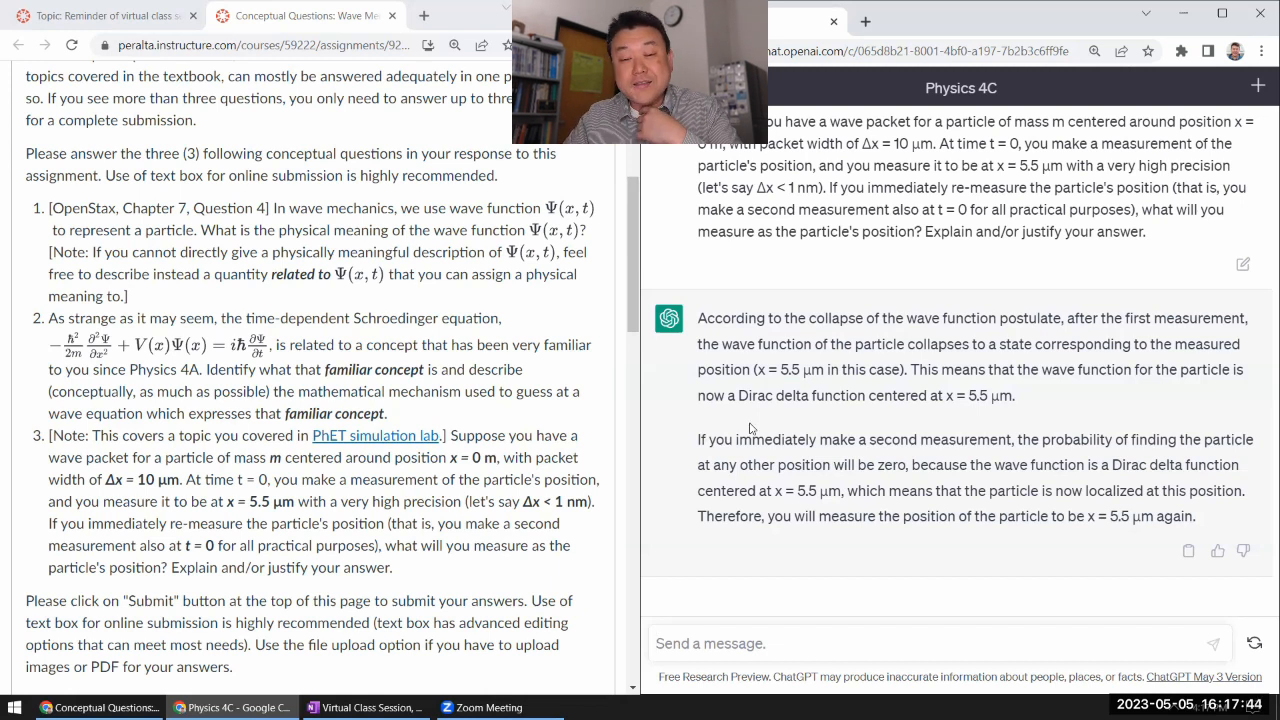
pyautogui.moveTo(740, 395); pyautogui.dragTo(865, 395)
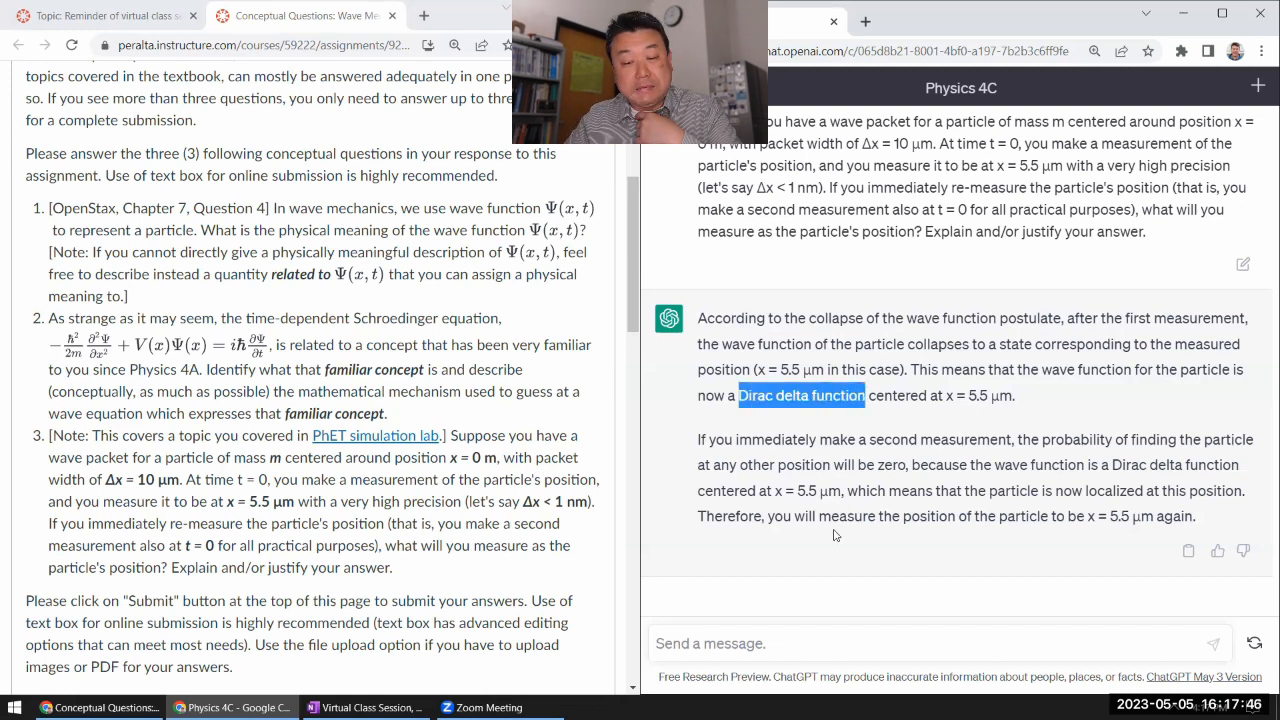
pyautogui.click(757, 645)
pyautogui.write('Could')
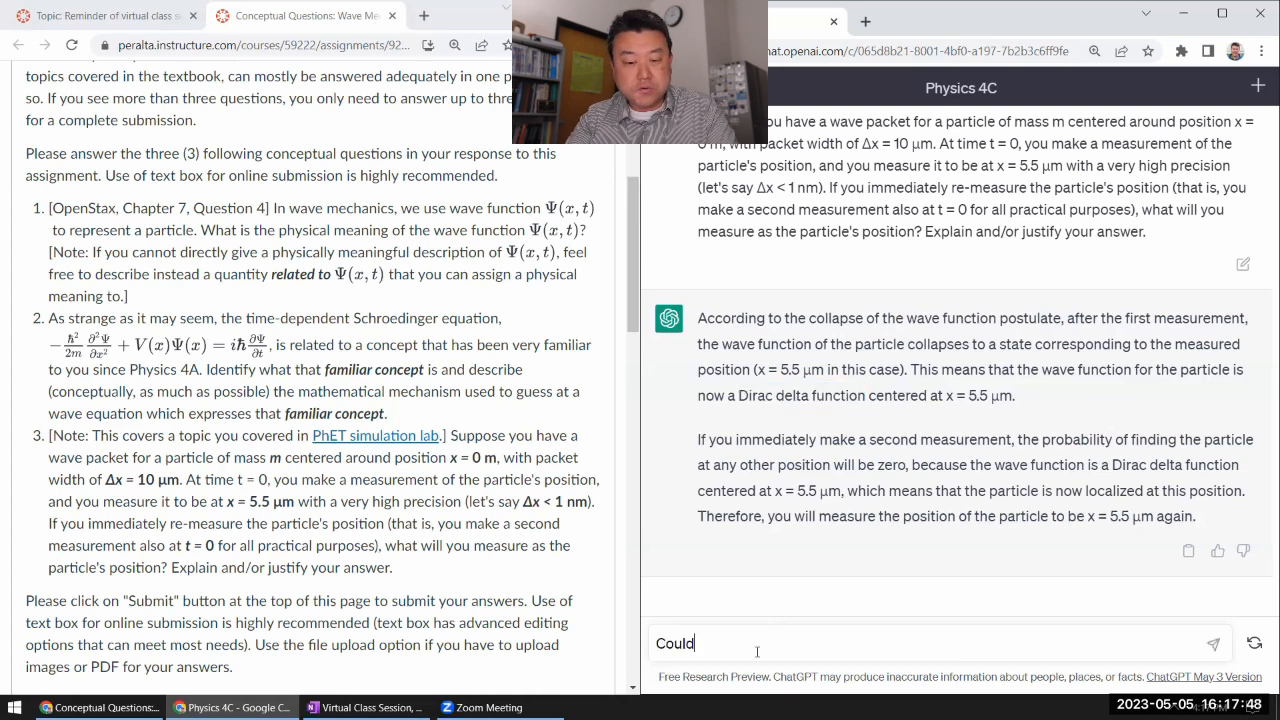
pyautogui.write(' you pleasexplain what Direct')
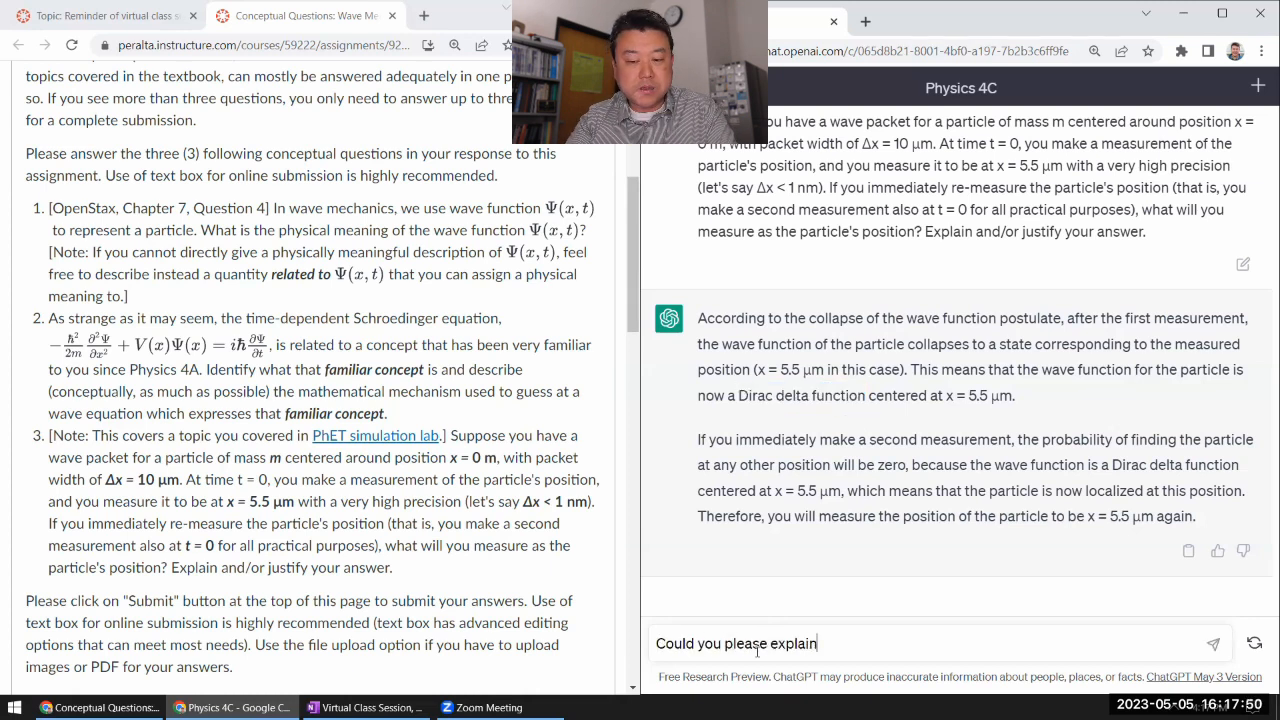
# Ask what a Dirac delta function is, noting it never came up in class, and send it
pyautogui.press('BackSpace')
pyautogui.press('BackSpace')
pyautogui.press('BackSpace')
pyautogui.write('what Dirac')
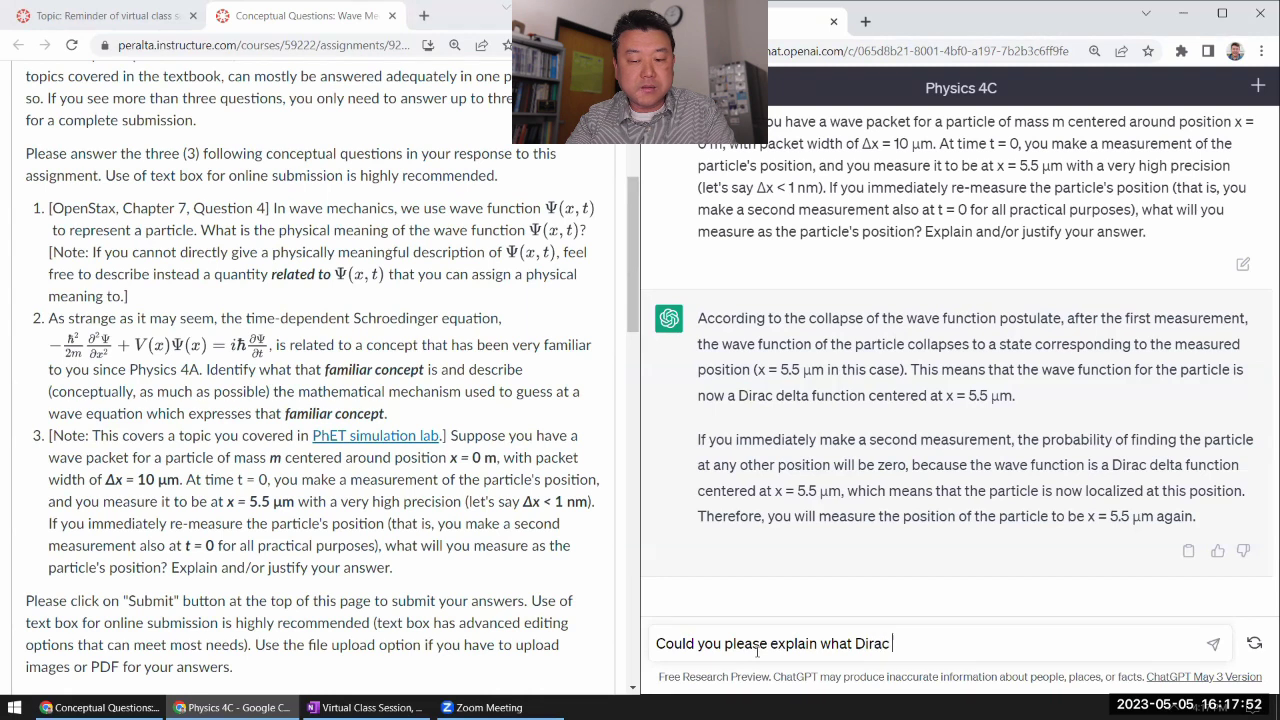
pyautogui.write('delta function is')
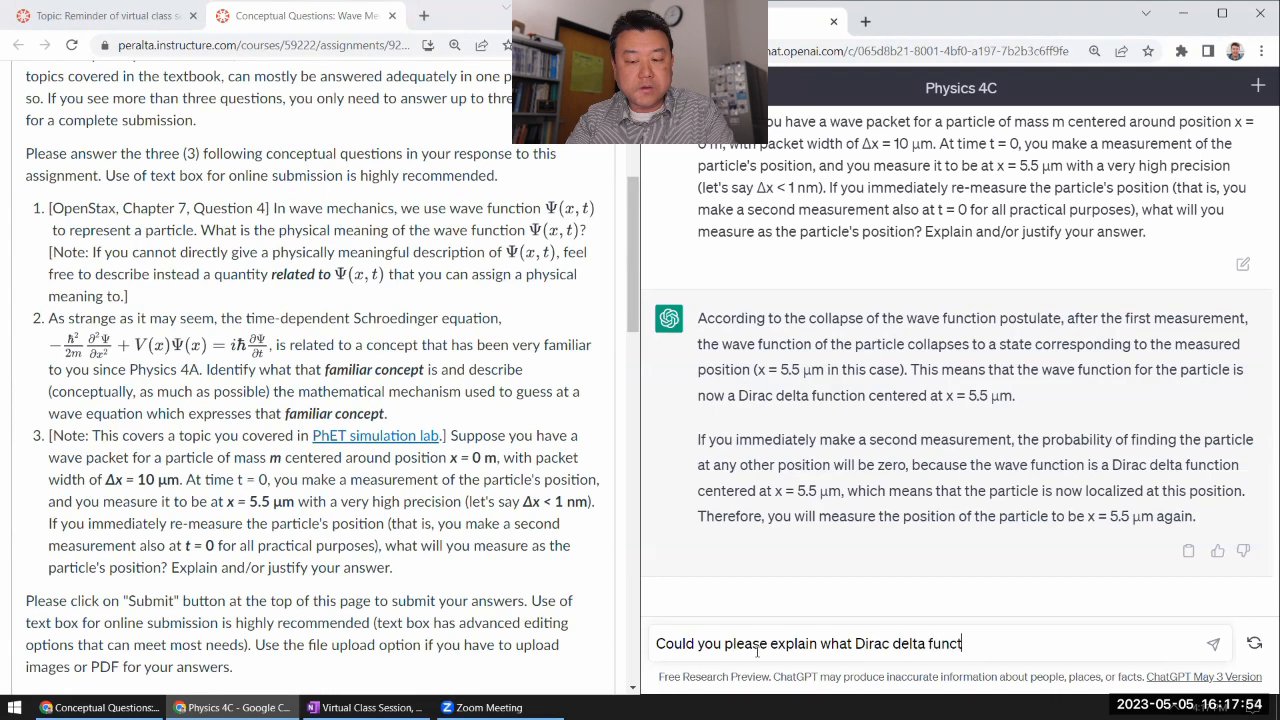
pyautogui.write("? It didn't c")
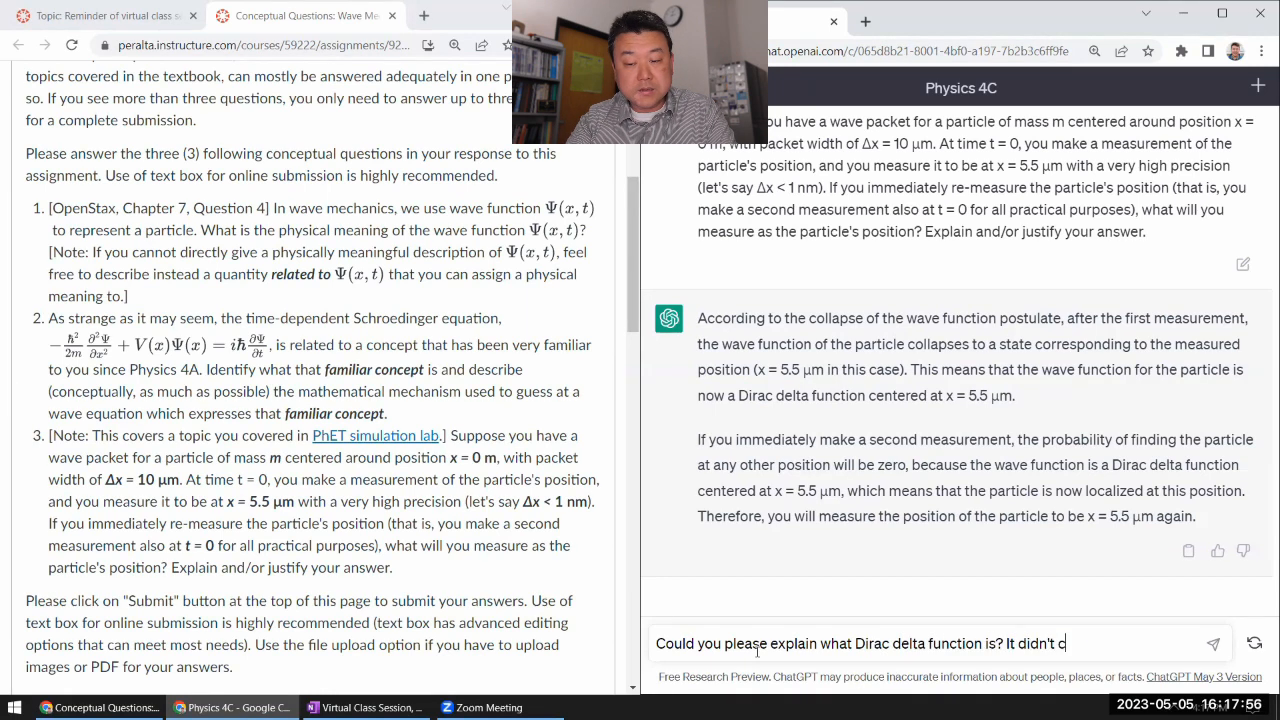
pyautogui.write('ome up inclass.')
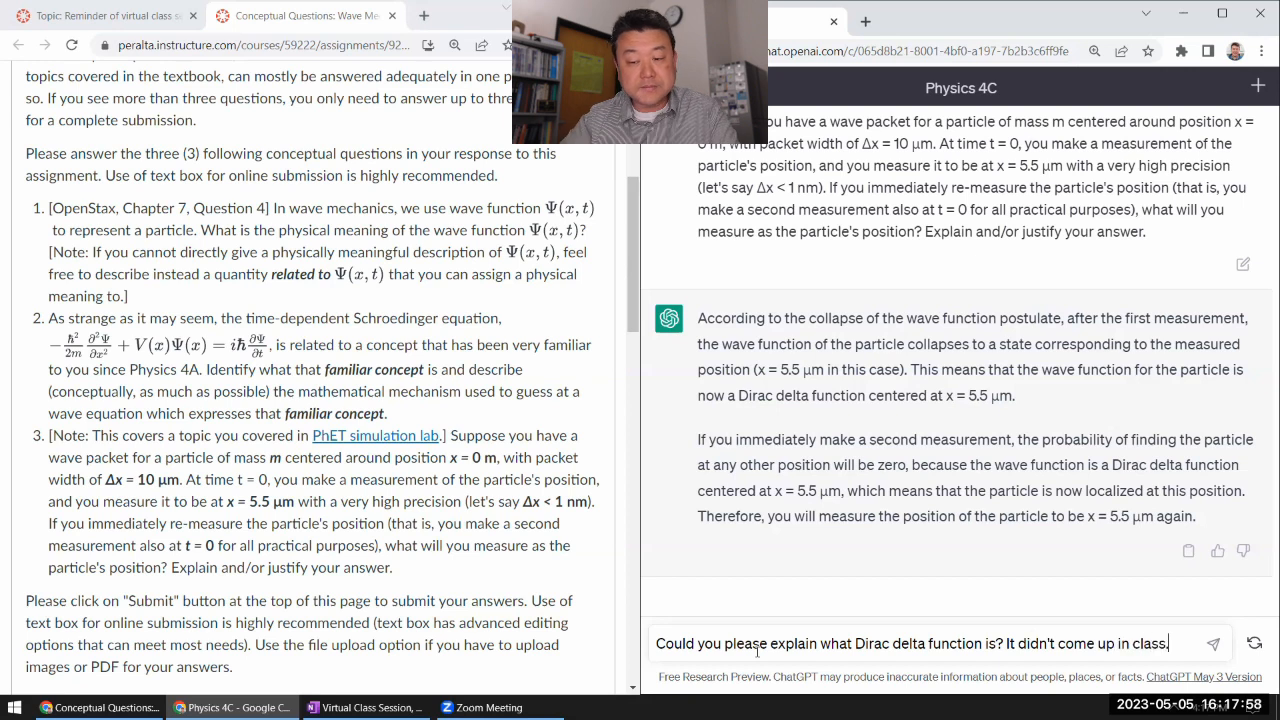
pyautogui.click(1213, 644)
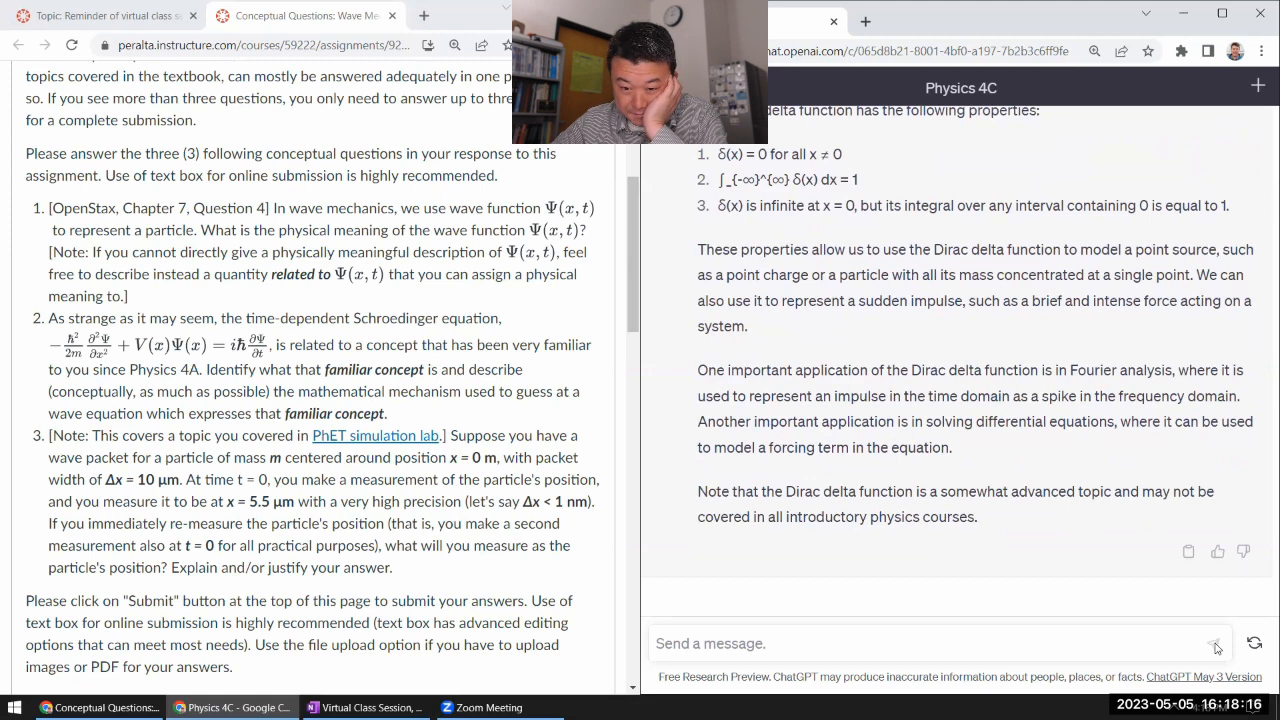
# Highlight the reply's closing note, then re-highlight Canvas question 2 on the Schrödinger equation
pyautogui.moveTo(994, 519)
pyautogui.mouseDown()
pyautogui.moveTo(680, 492)
pyautogui.moveTo(693, 500)
pyautogui.mouseUp()
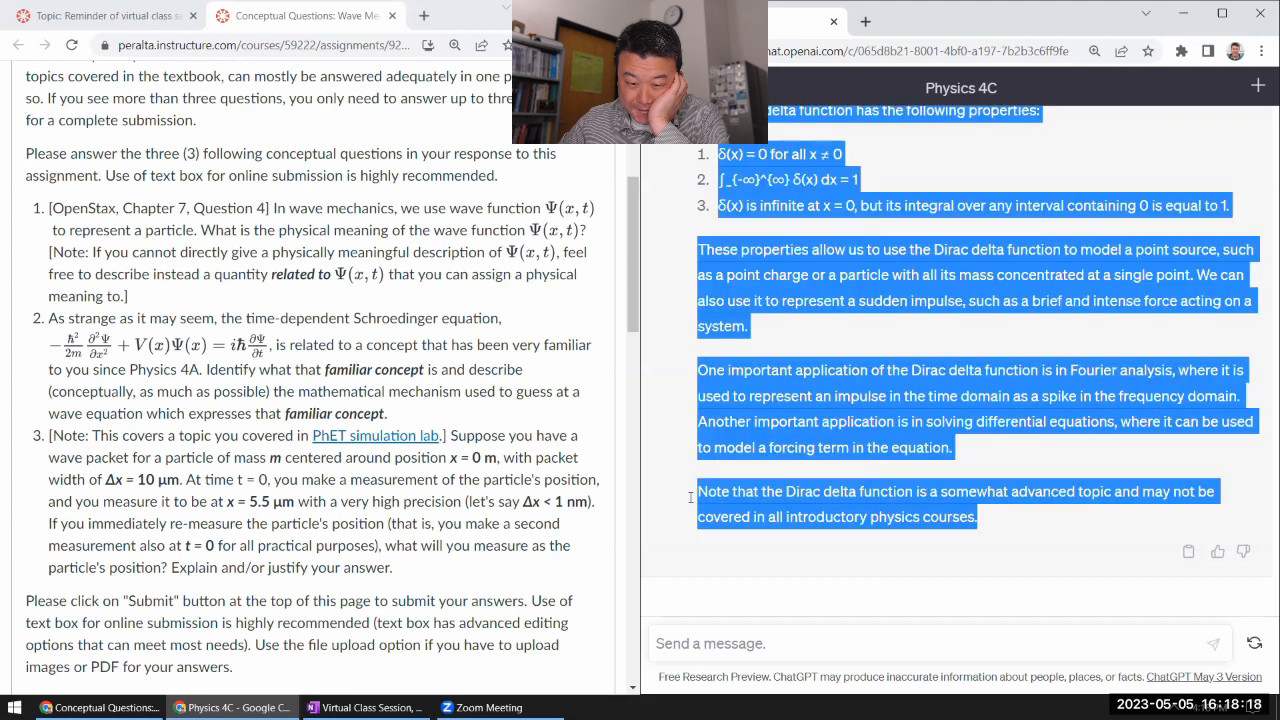
pyautogui.click(722, 486)
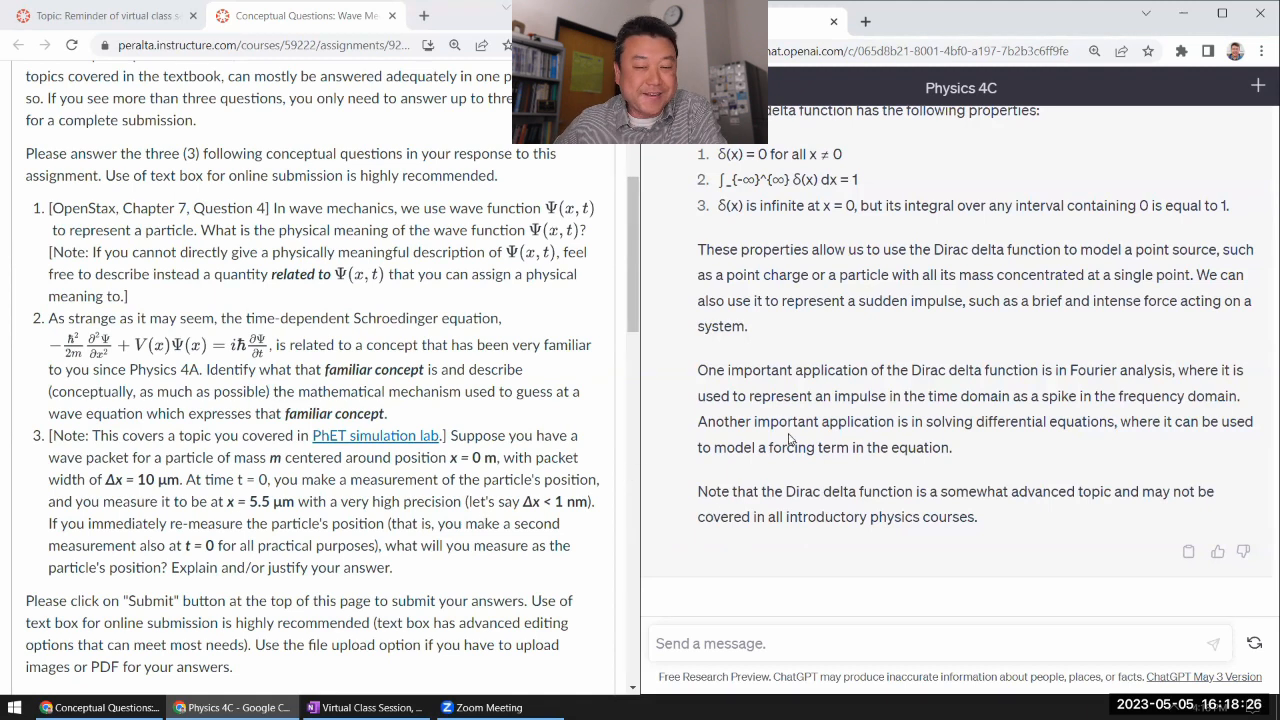
pyautogui.scroll(4, 789, 437)
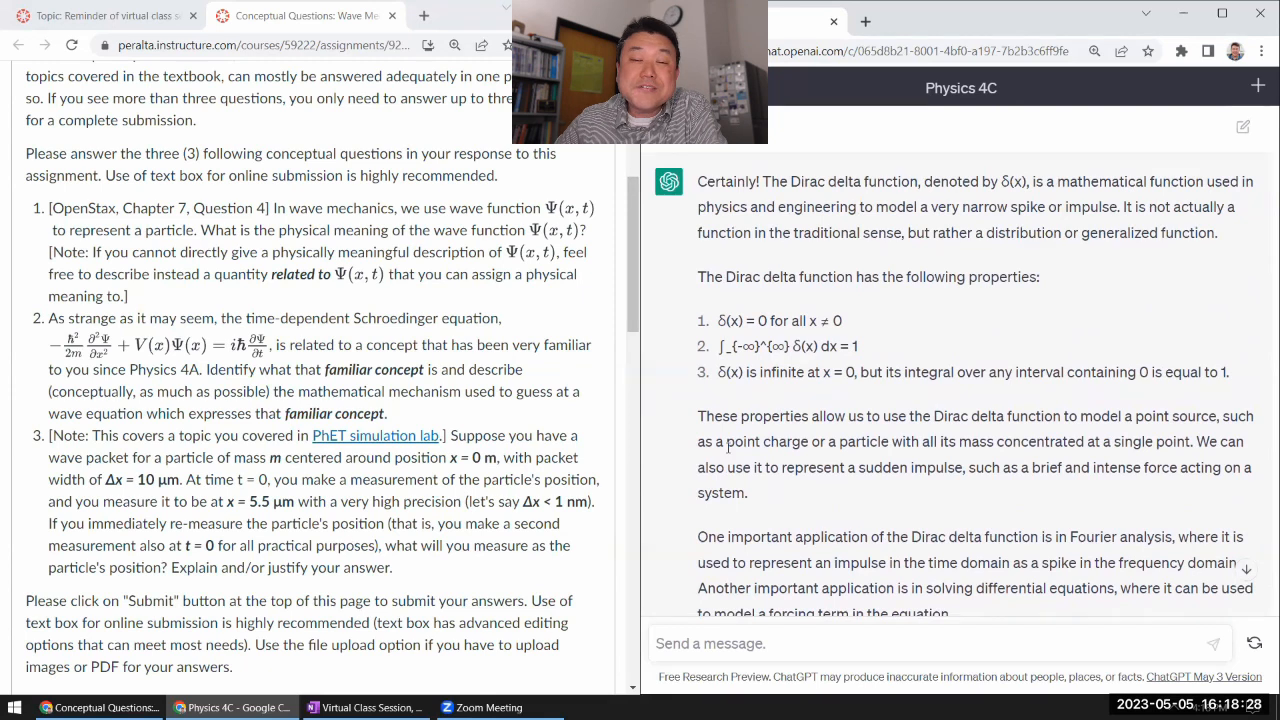
pyautogui.scroll(3, 728, 452)
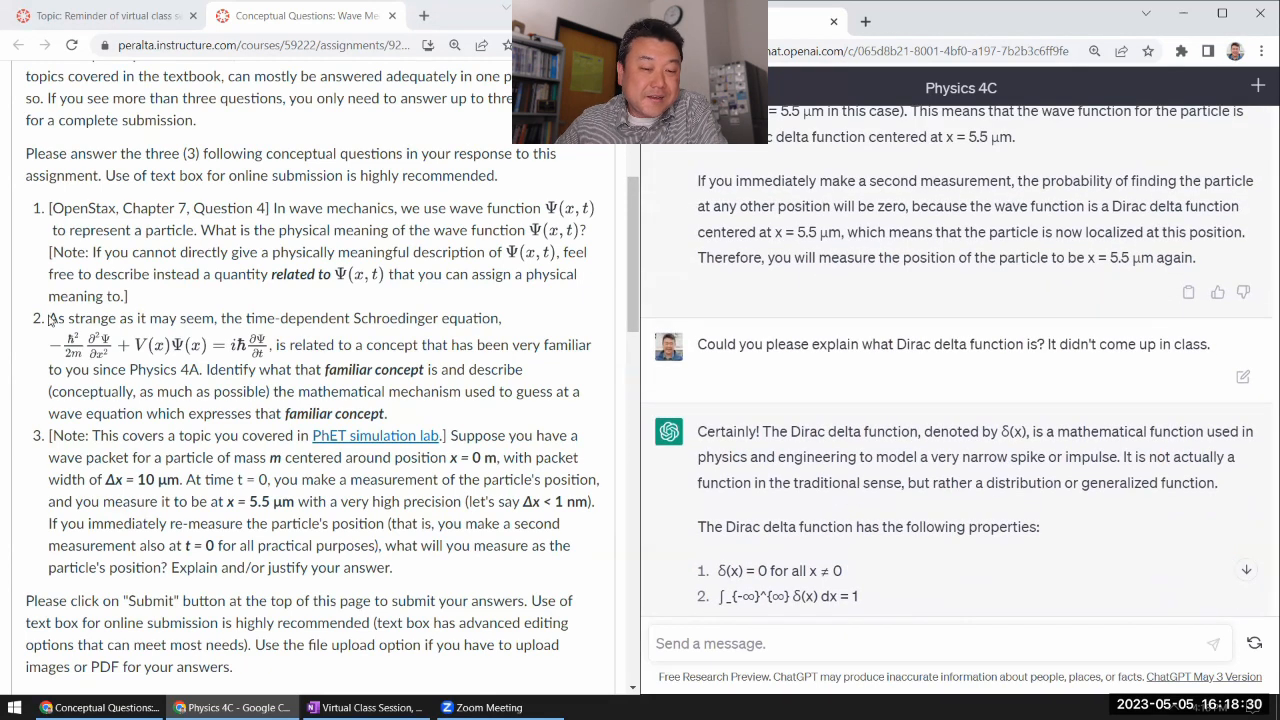
pyautogui.moveTo(48, 318); pyautogui.dragTo(390, 413)
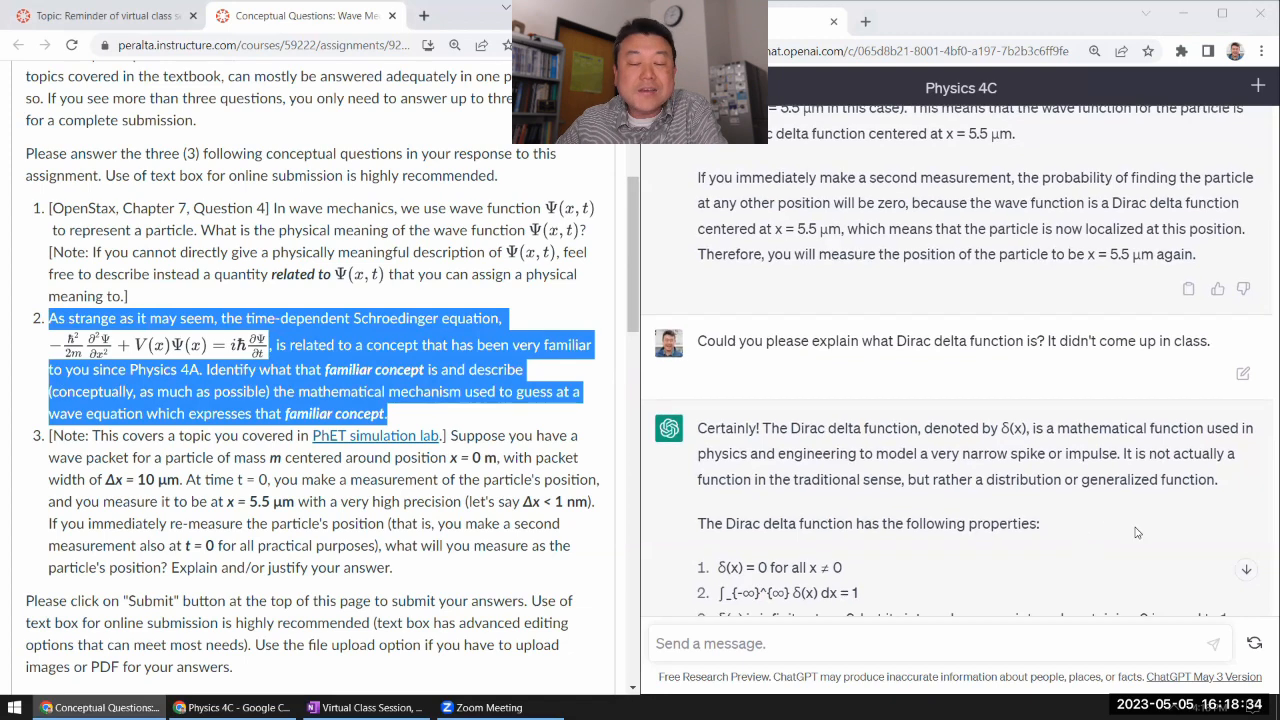
pyautogui.scroll(-4, 1105, 533)
pyautogui.scroll(-3, 1136, 533)
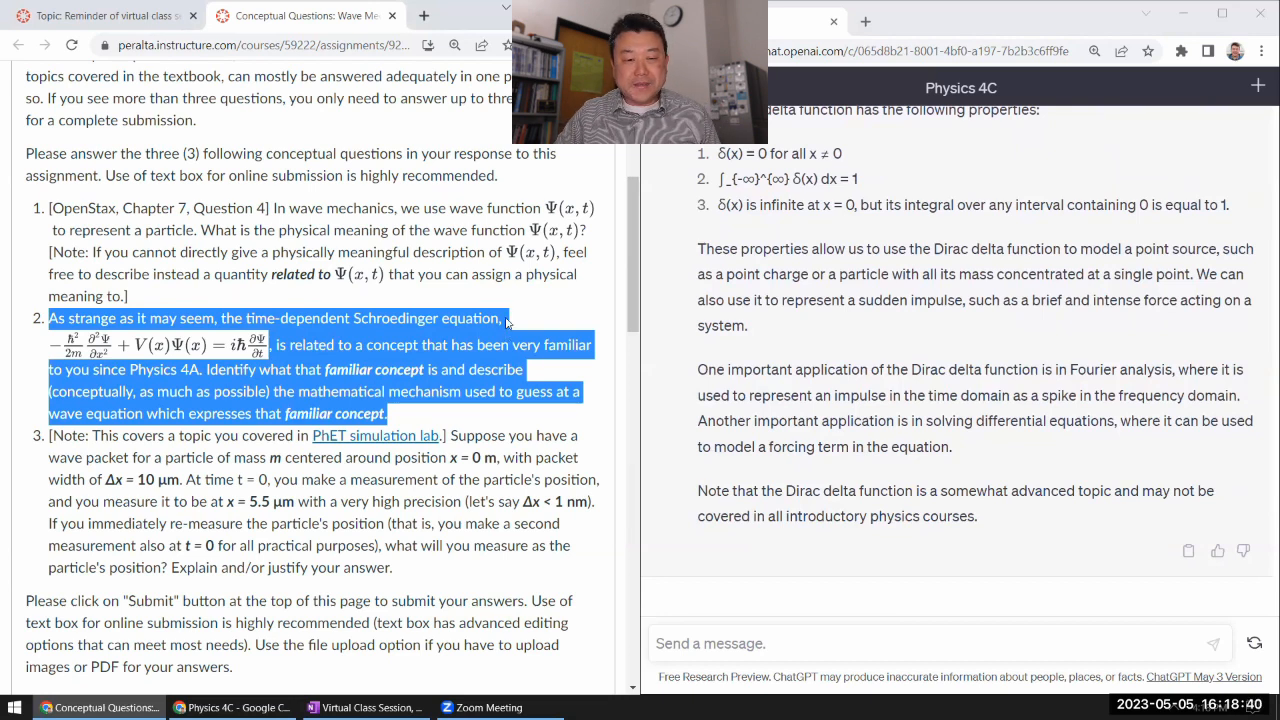
pyautogui.click(507, 320)
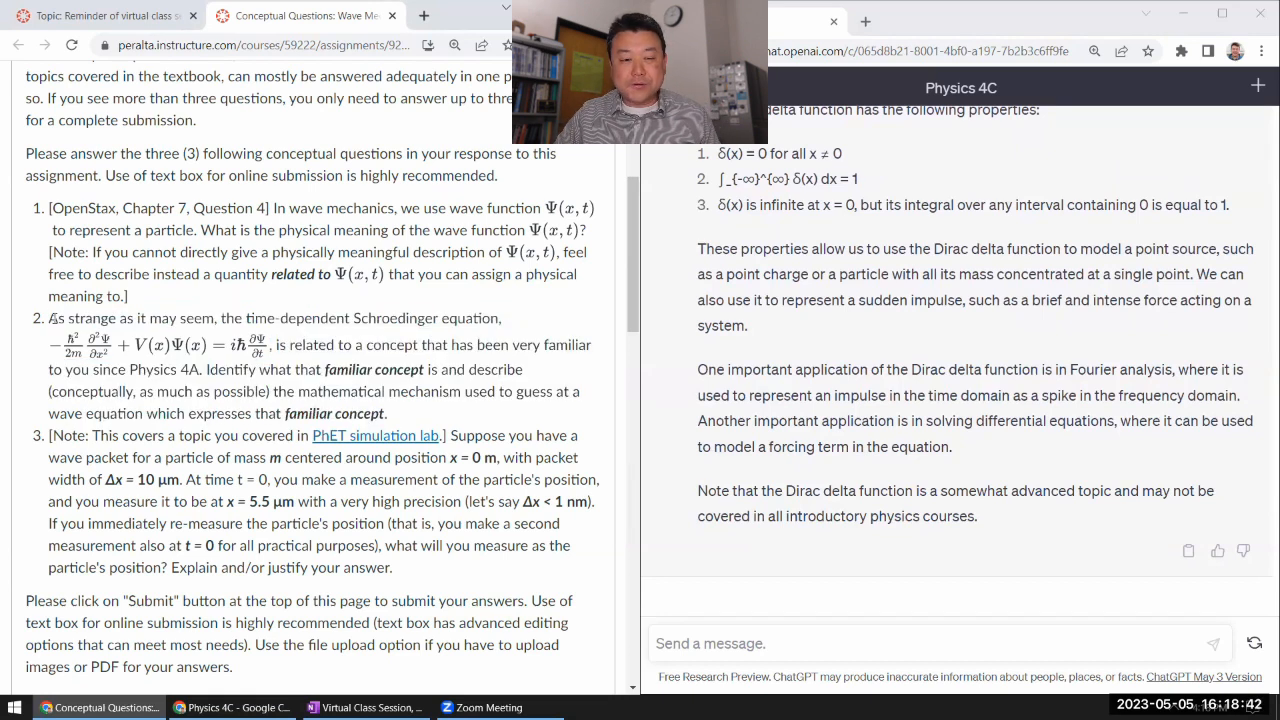
pyautogui.moveTo(50, 318); pyautogui.dragTo(447, 565)
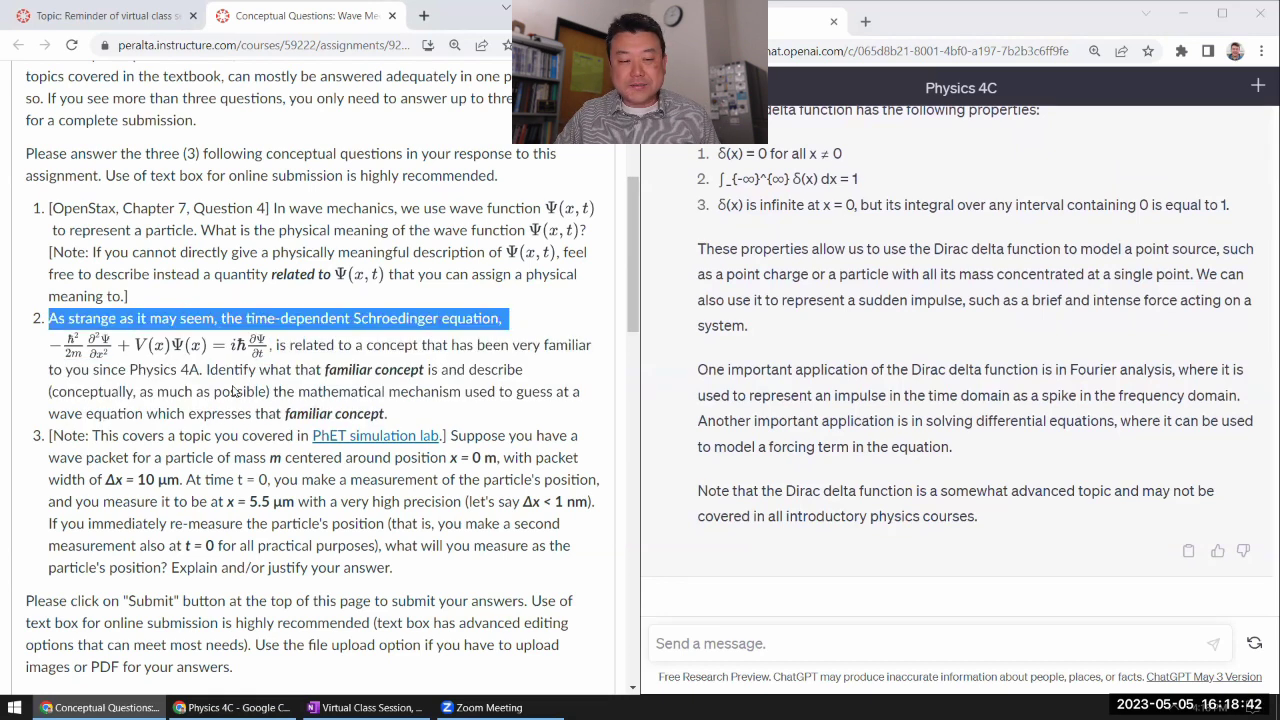
pyautogui.click(447, 565)
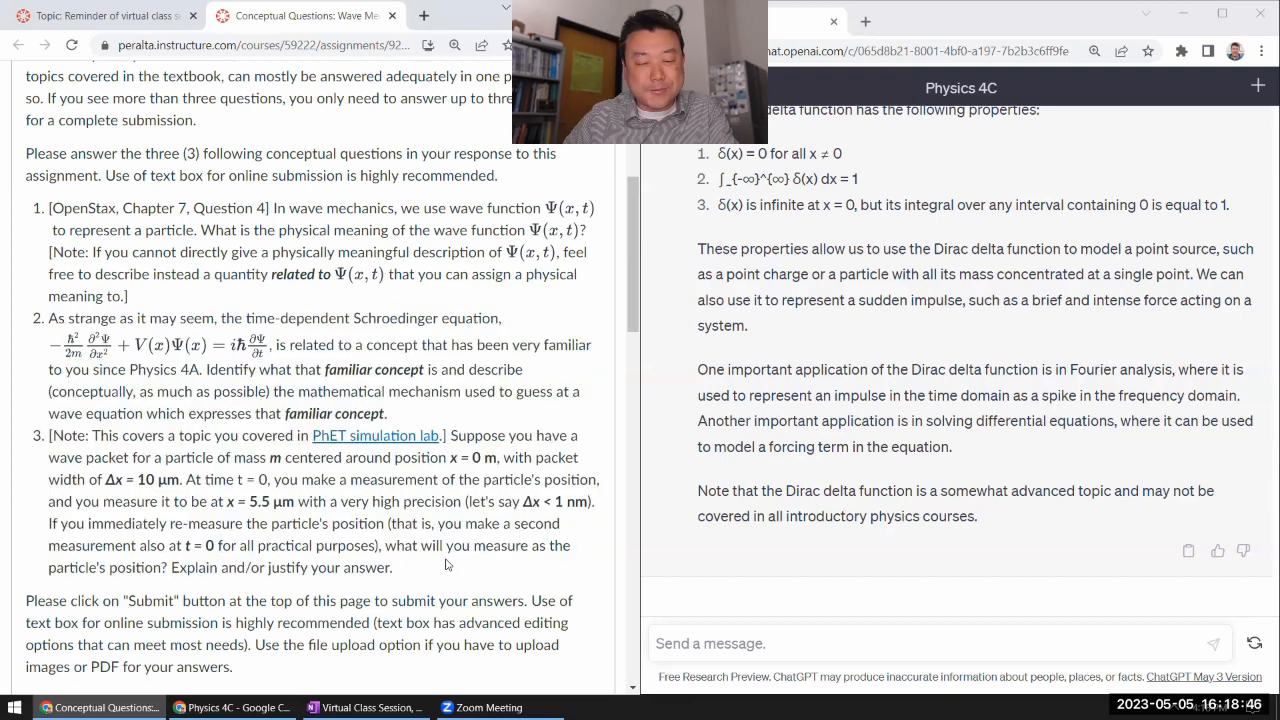